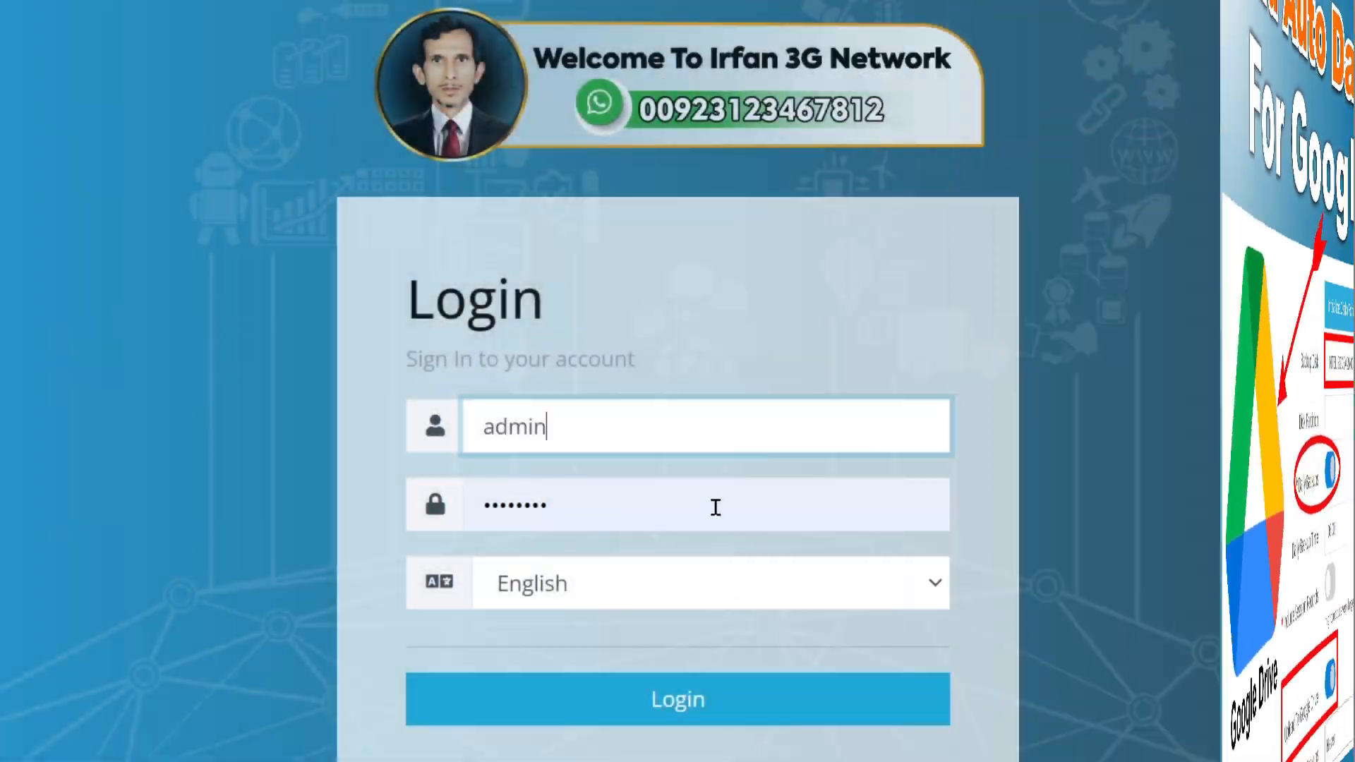
Step: Log in to the admin account and open the backup settings page
click(714, 707)
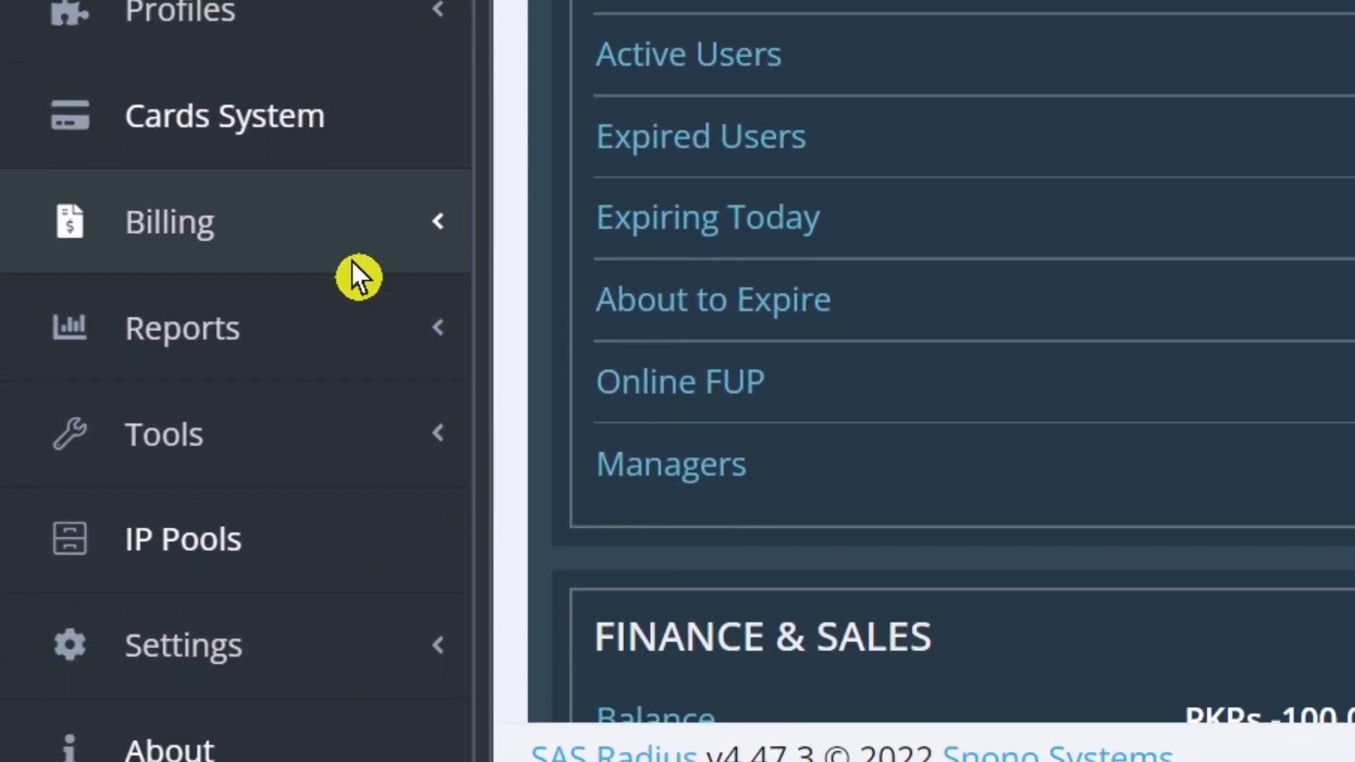
click(209, 664)
scroll(327, 472, down, 1)
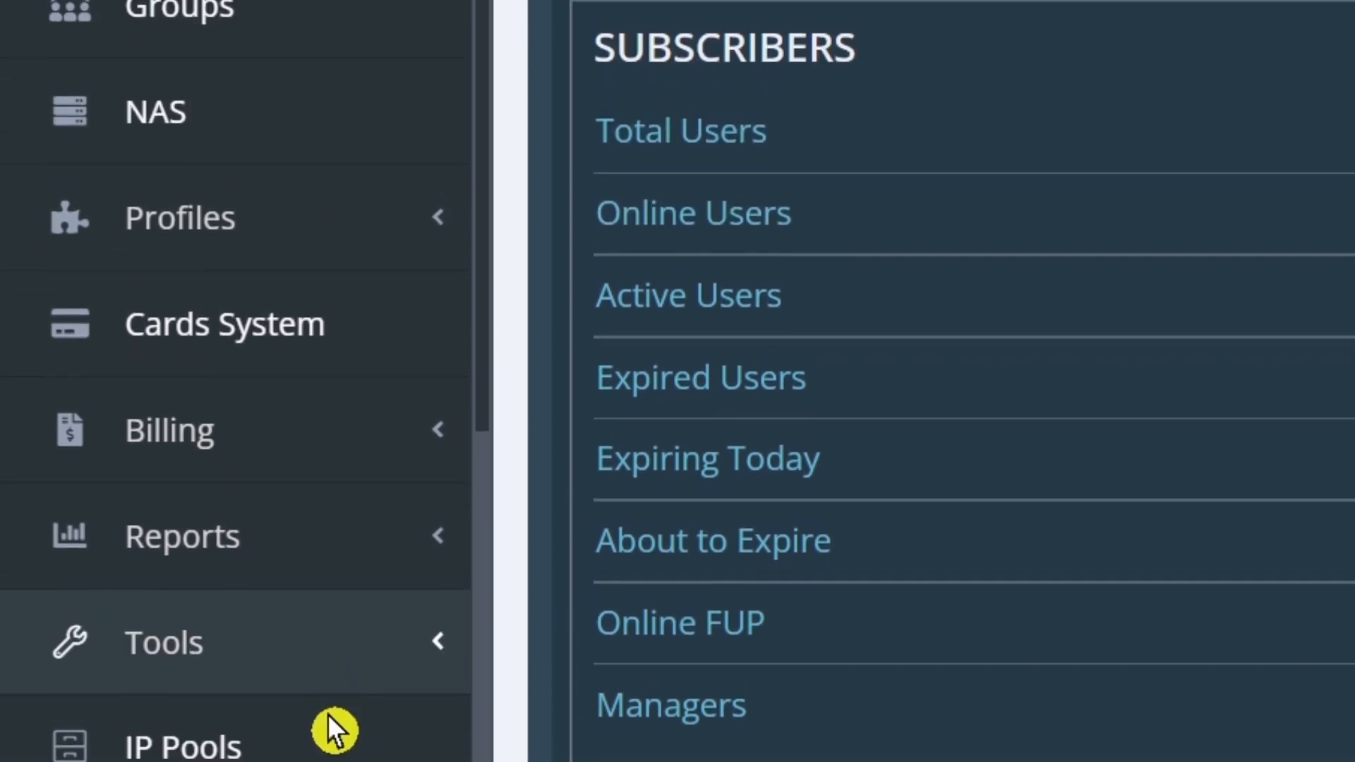
scroll(327, 714, down, 4)
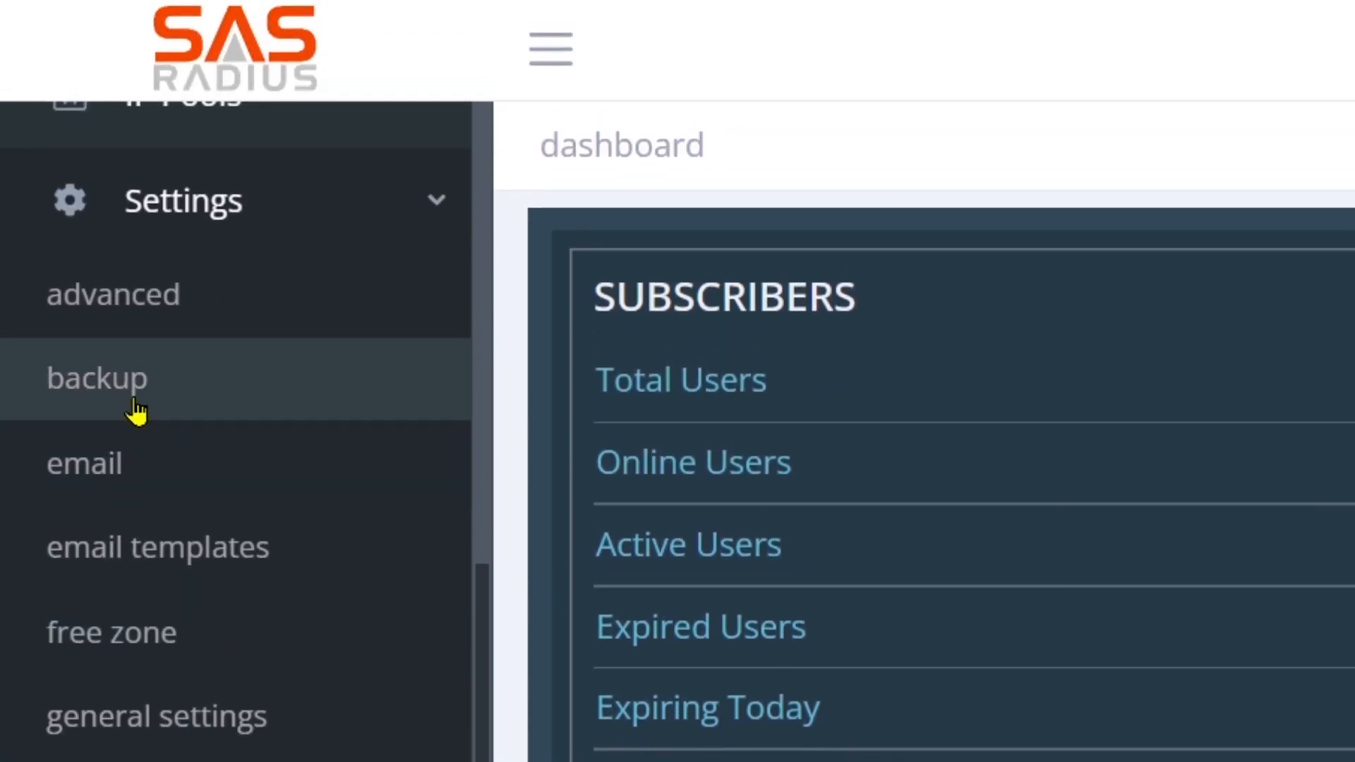
click(145, 387)
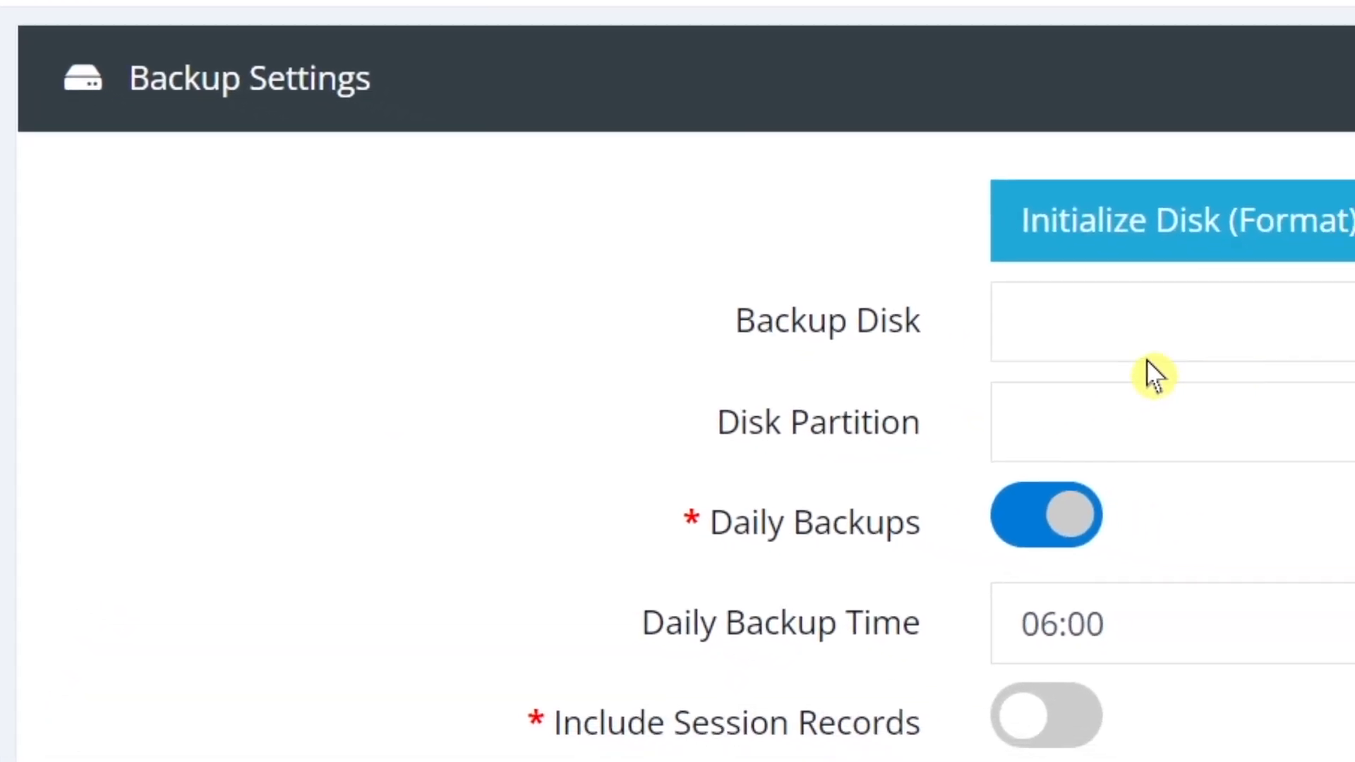
Step: Select INTEL SSDSA2M080, [68.4G] as the backup disk and check the disk partition choices
click(1349, 342)
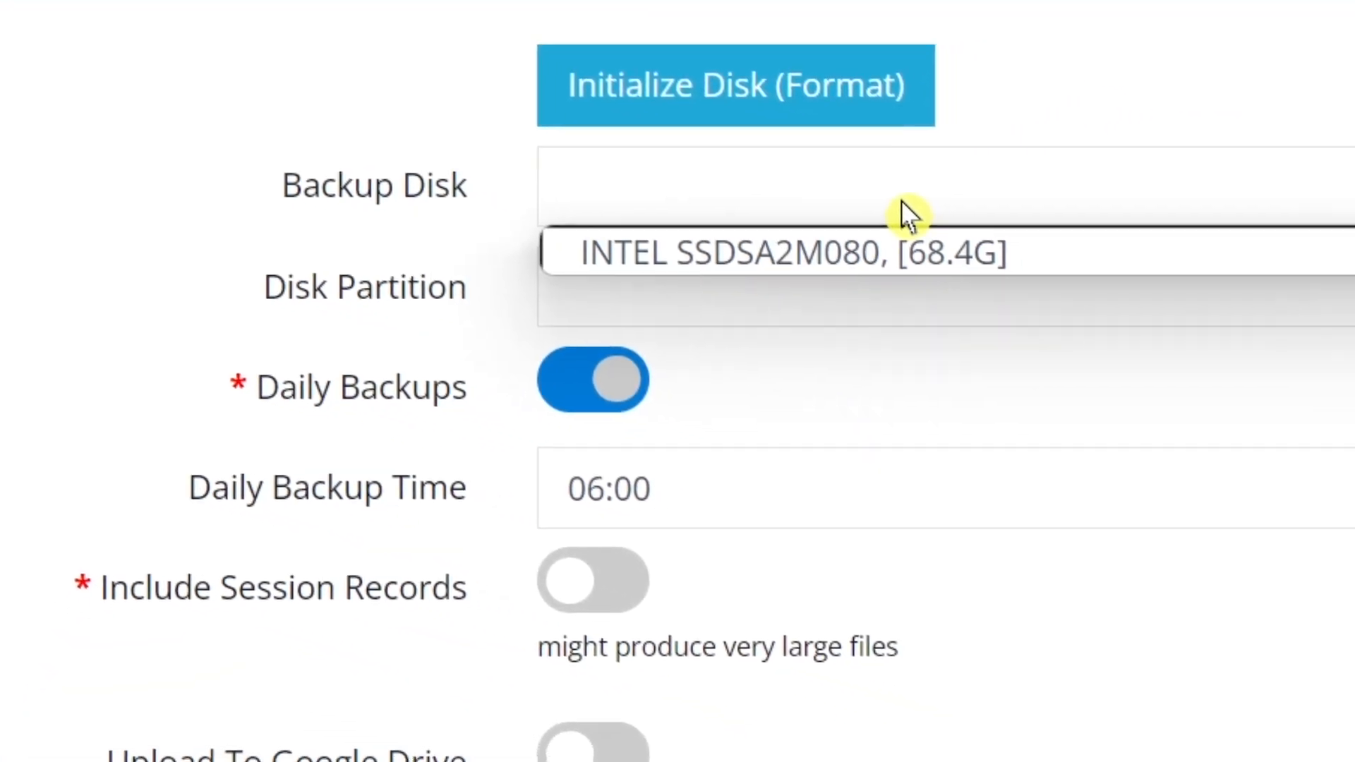
click(912, 266)
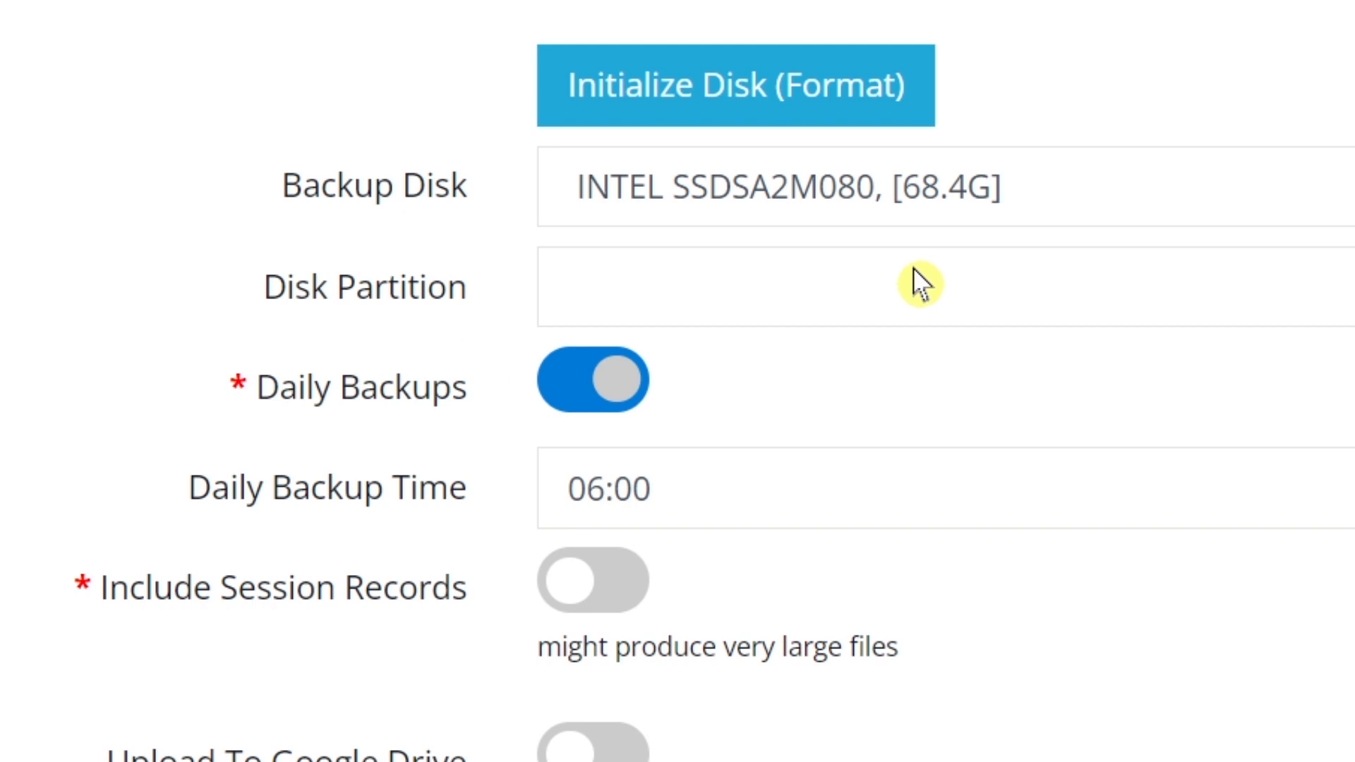
click(871, 311)
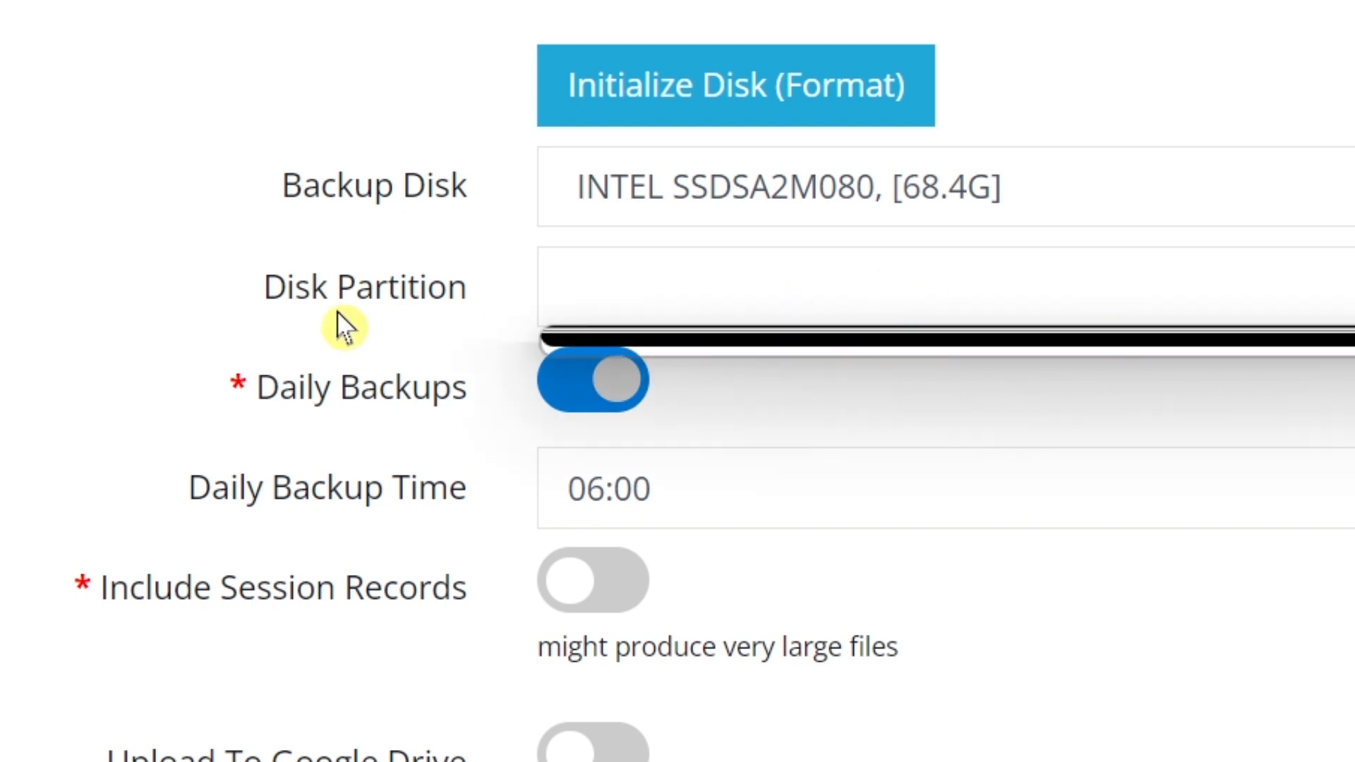
click(286, 289)
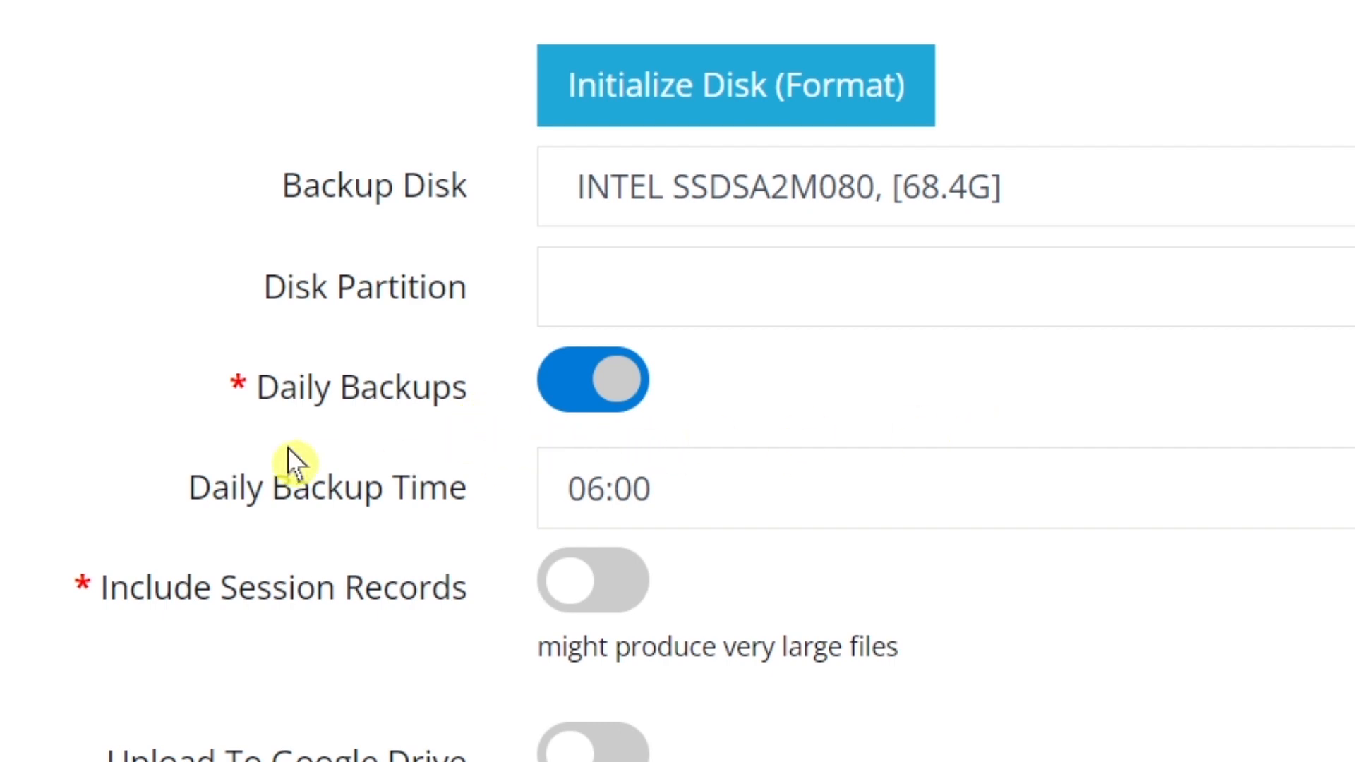
Step: Enable uploading backups to Google Drive, keep automatic deletion of old backups at Never, and save the backup settings
scroll(293, 462, down, 5)
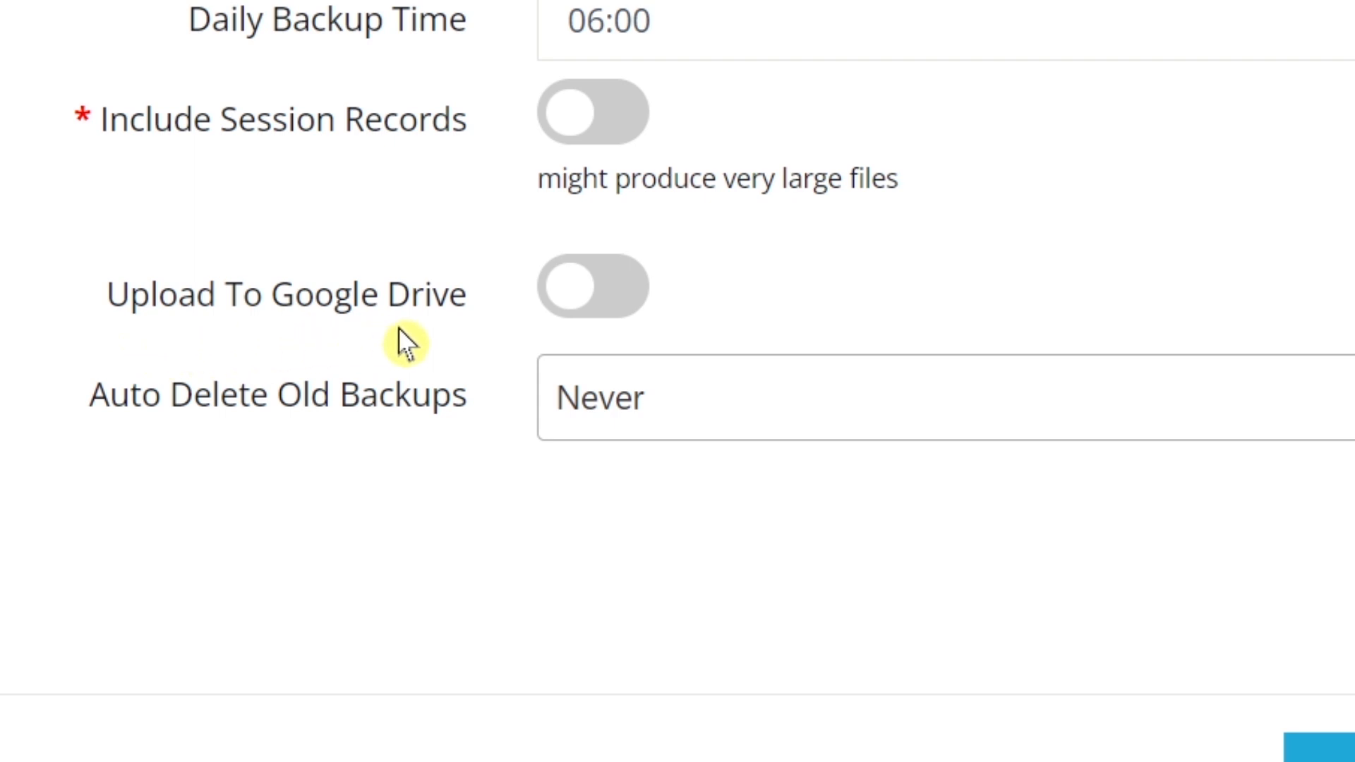
click(637, 303)
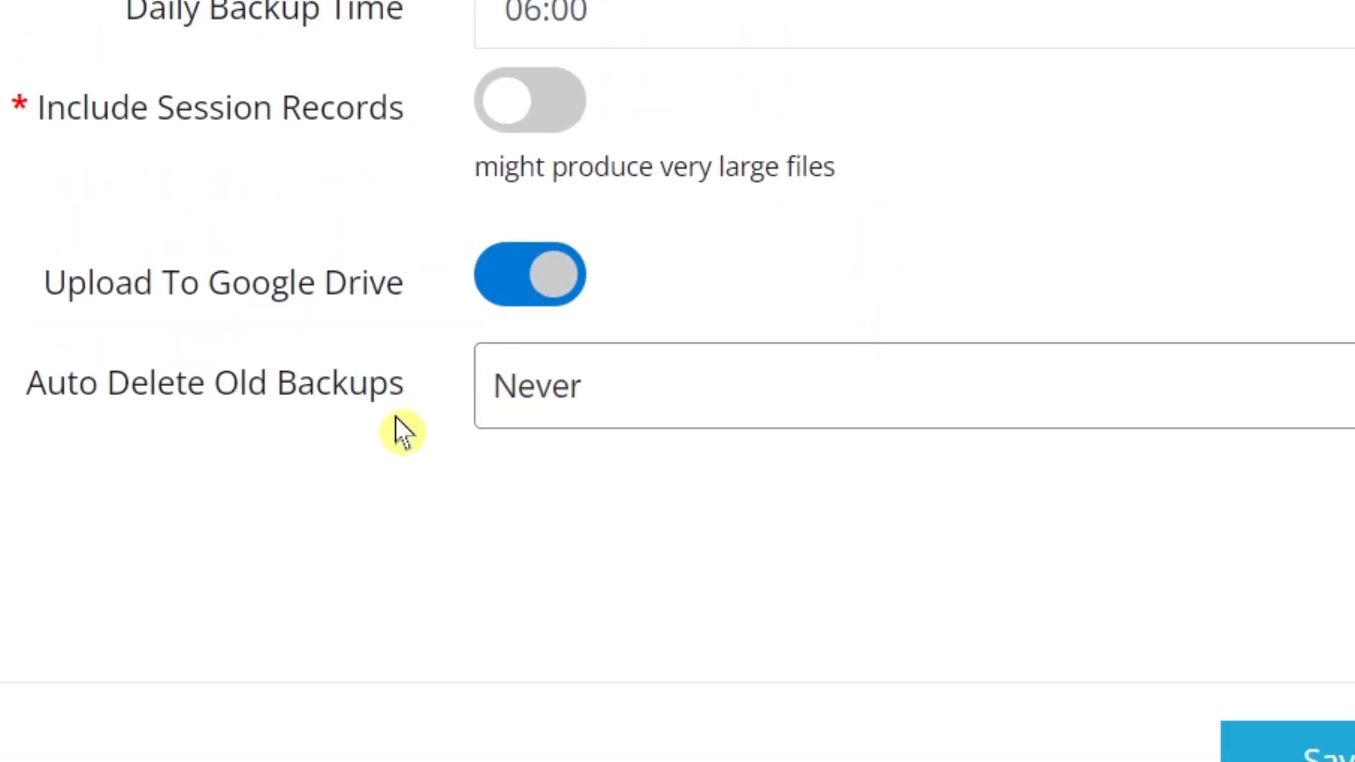
click(686, 404)
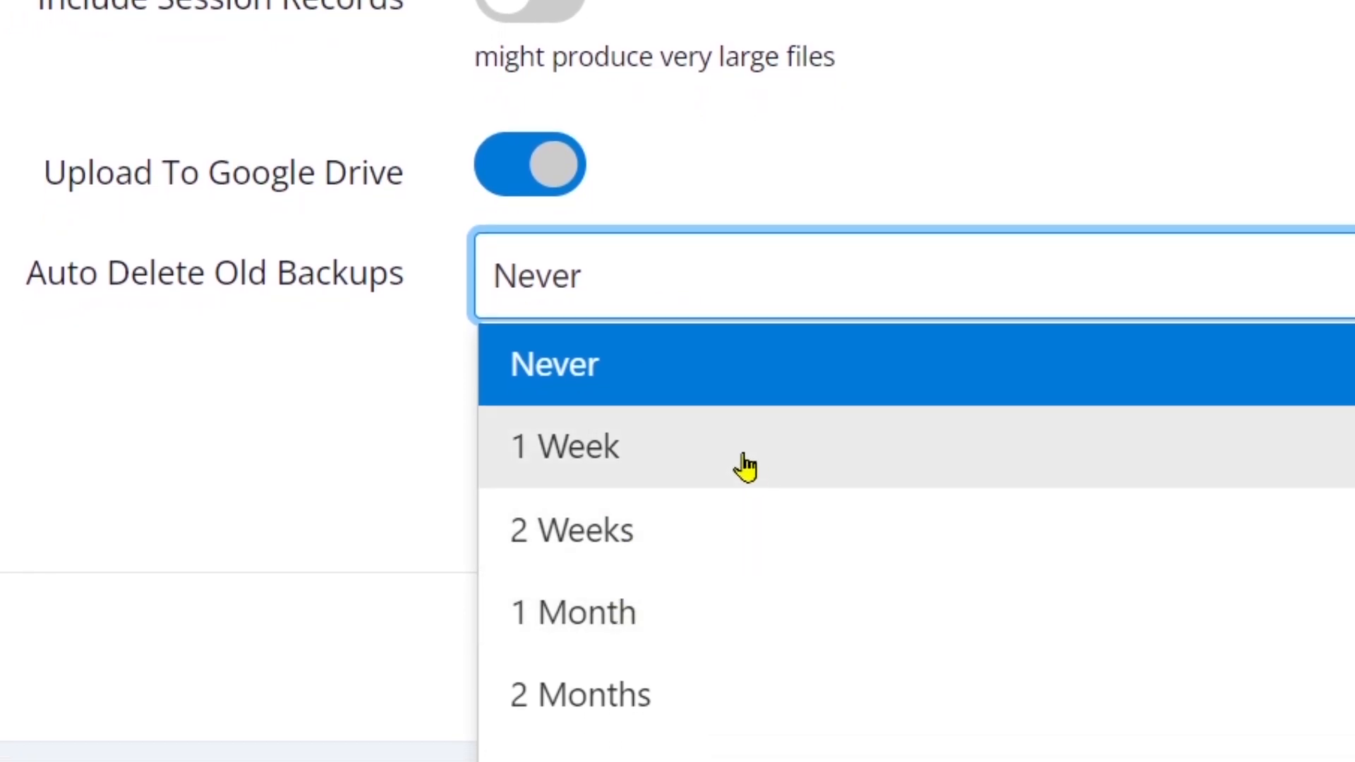
click(318, 424)
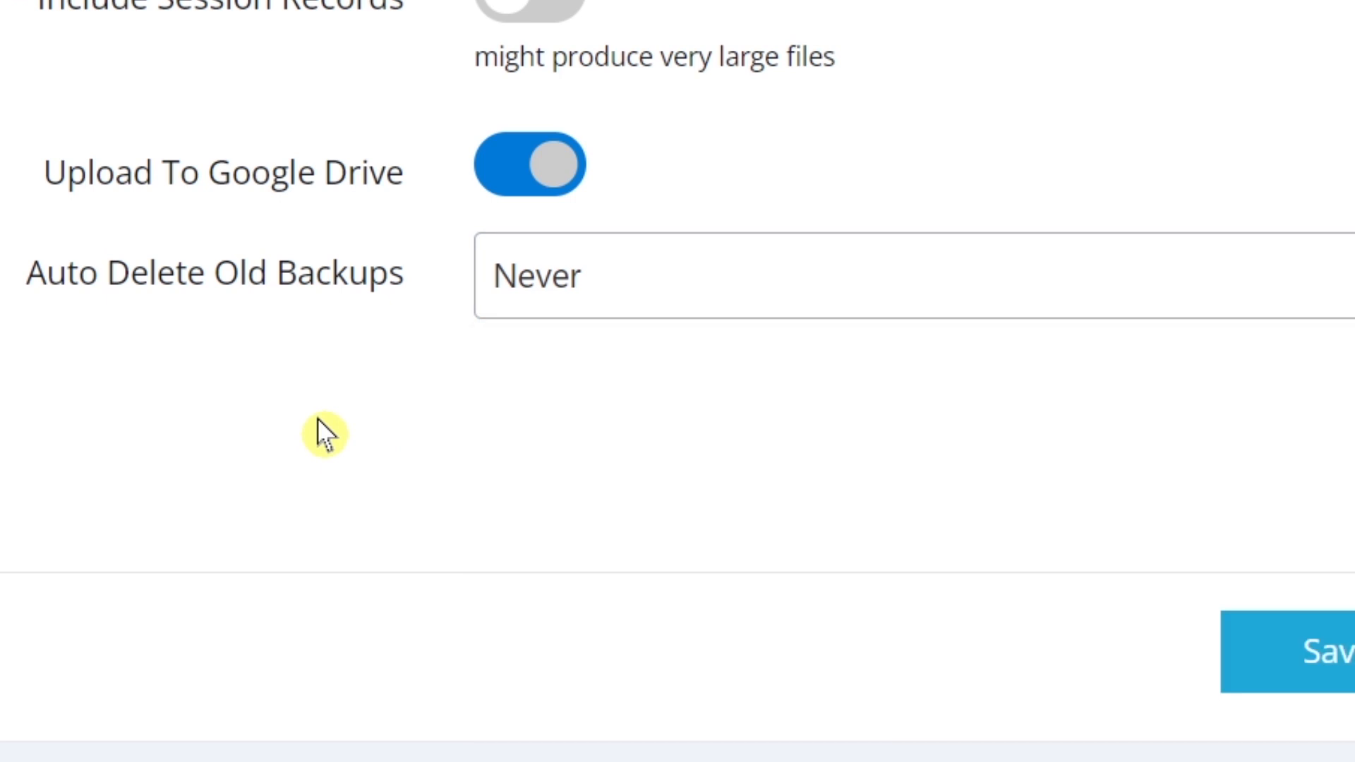
scroll(235, 194, up, 3)
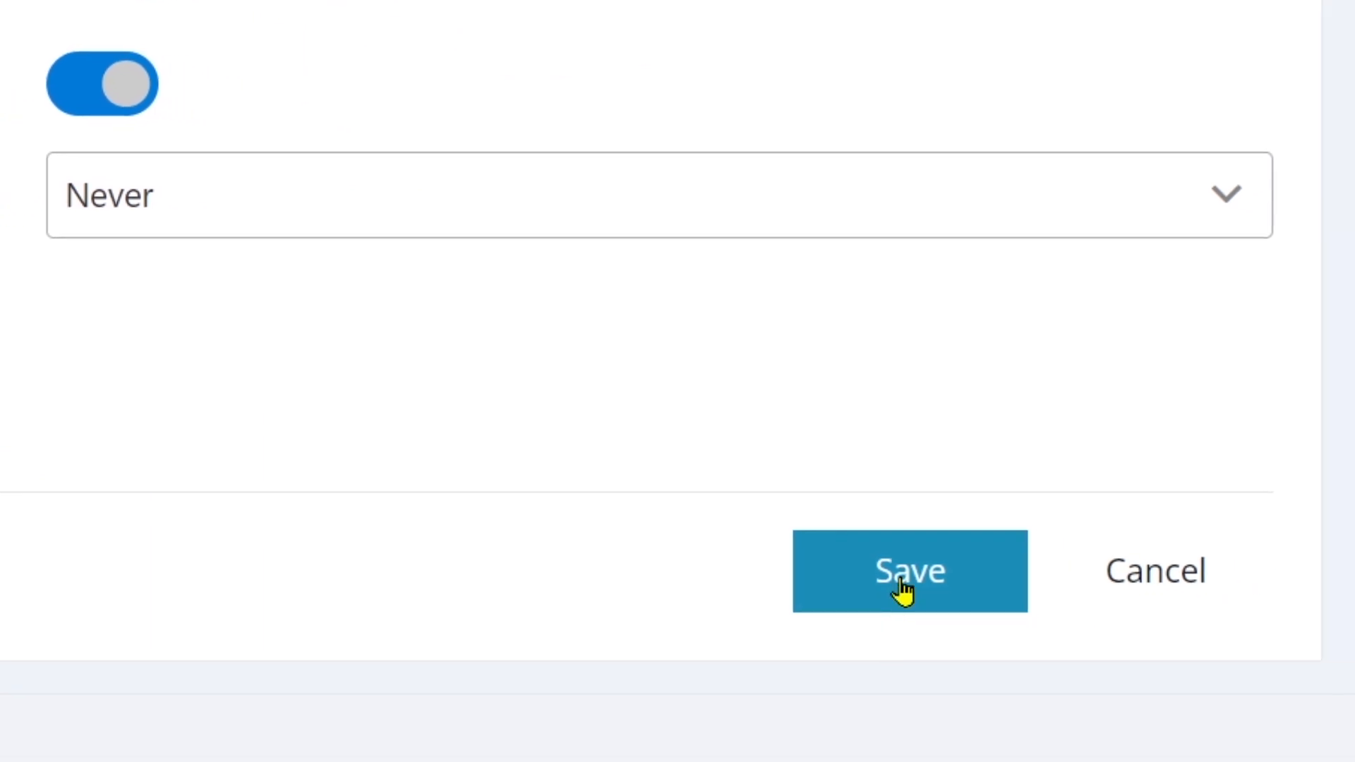
click(903, 591)
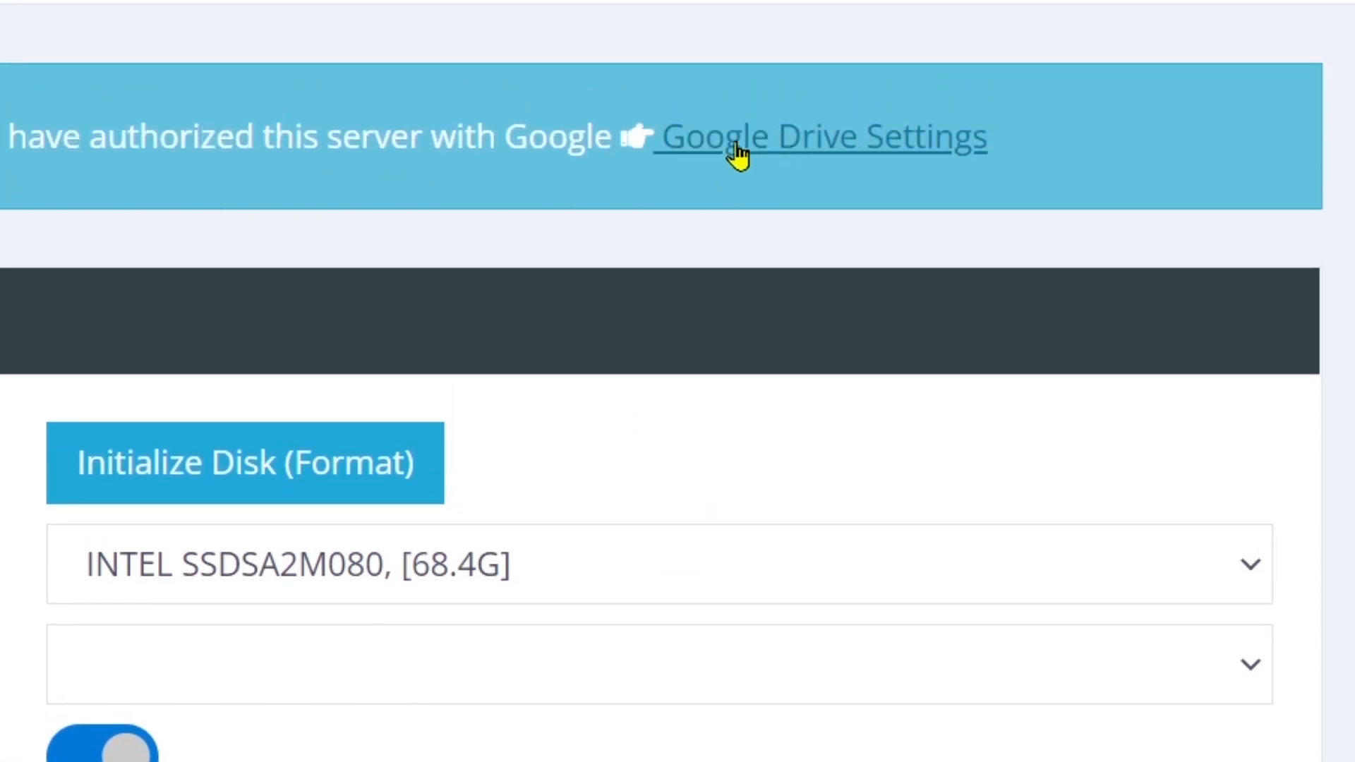
Step: Start authorizing the server for Google Drive, choosing to sign in with another Google account
click(804, 142)
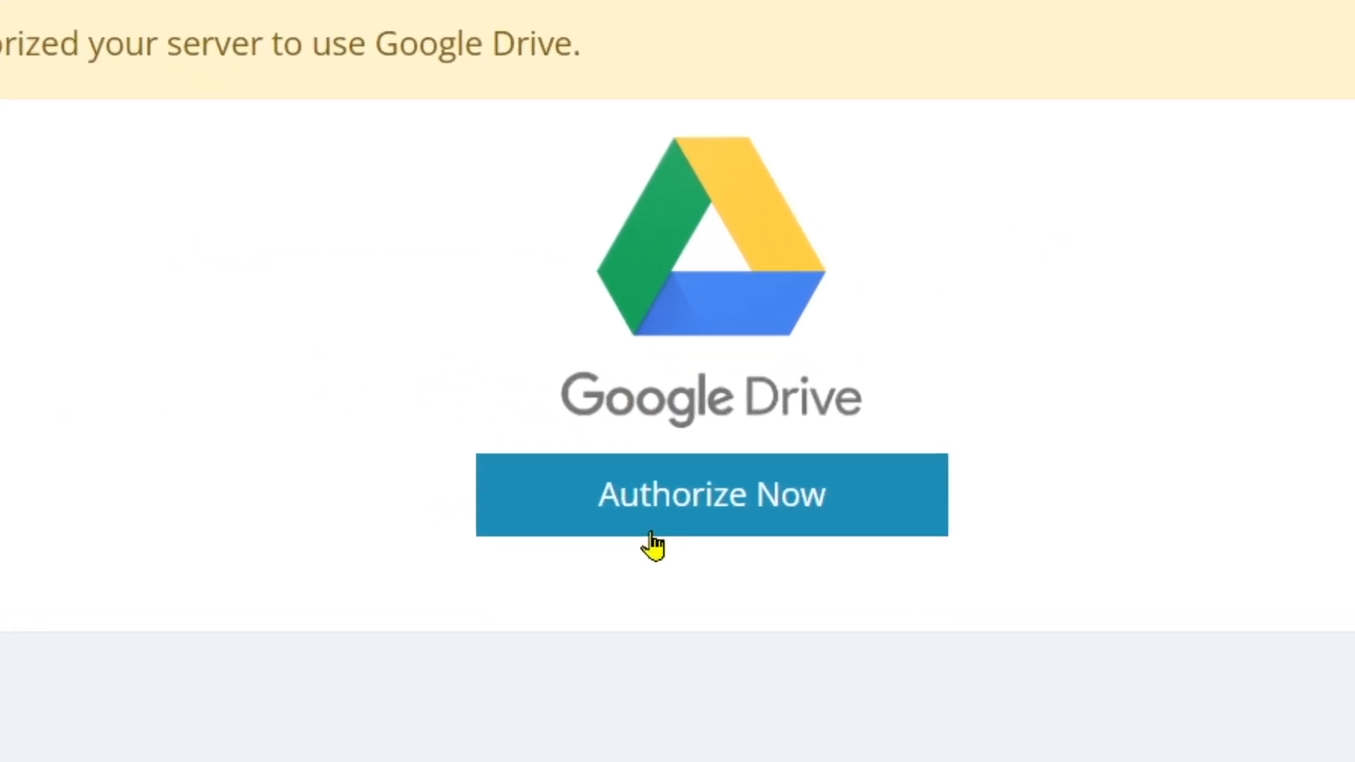
click(752, 496)
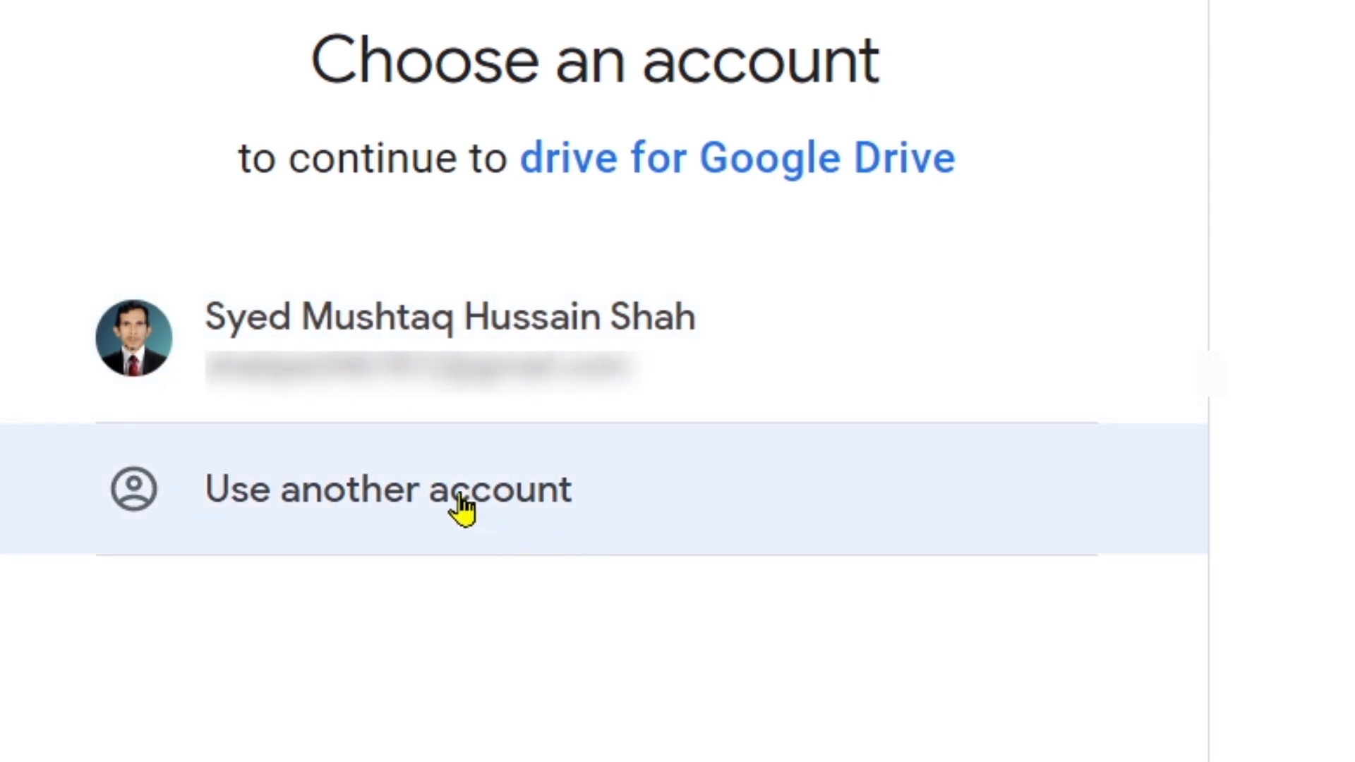
click(413, 504)
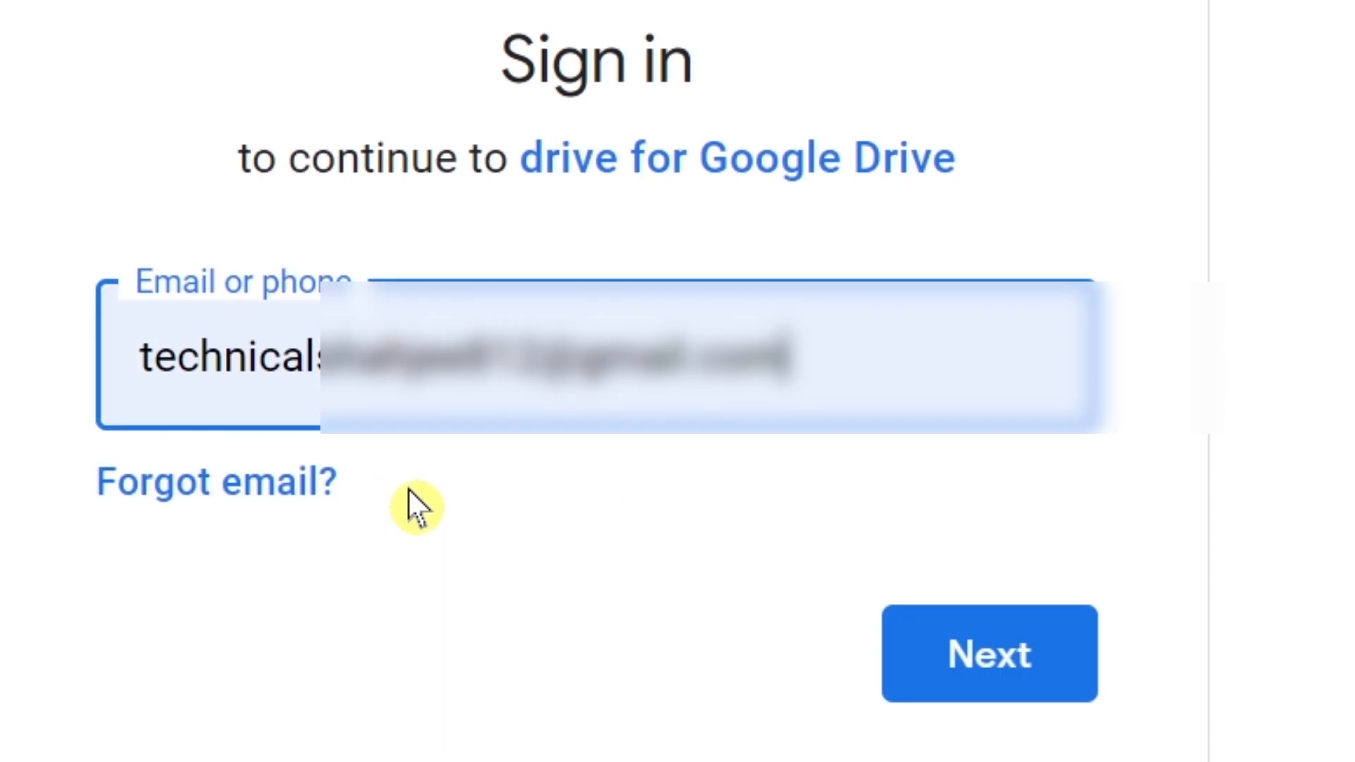
Step: Replace the prefilled e-mail with the backup account's e-mail, enter the account password and submit the sign-in
drag(534, 357, 78, 374)
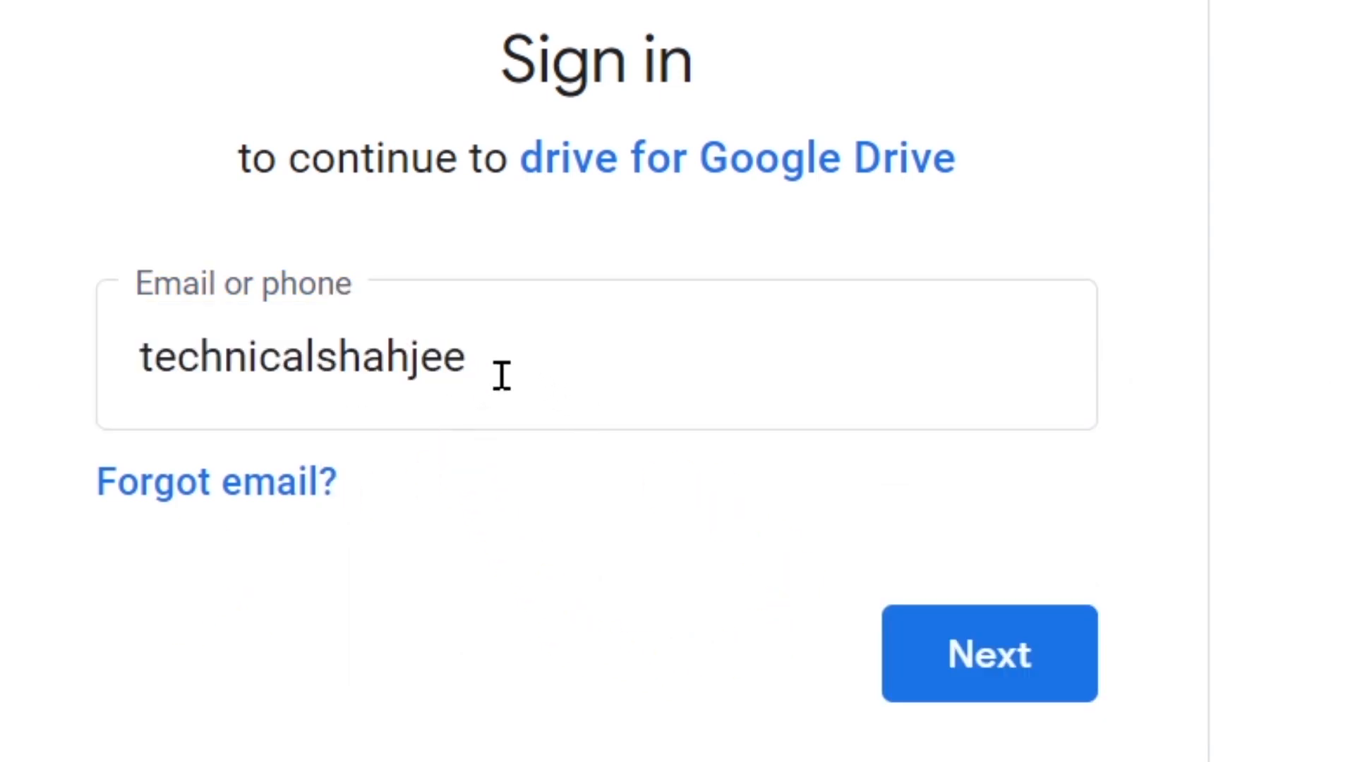
click(1003, 642)
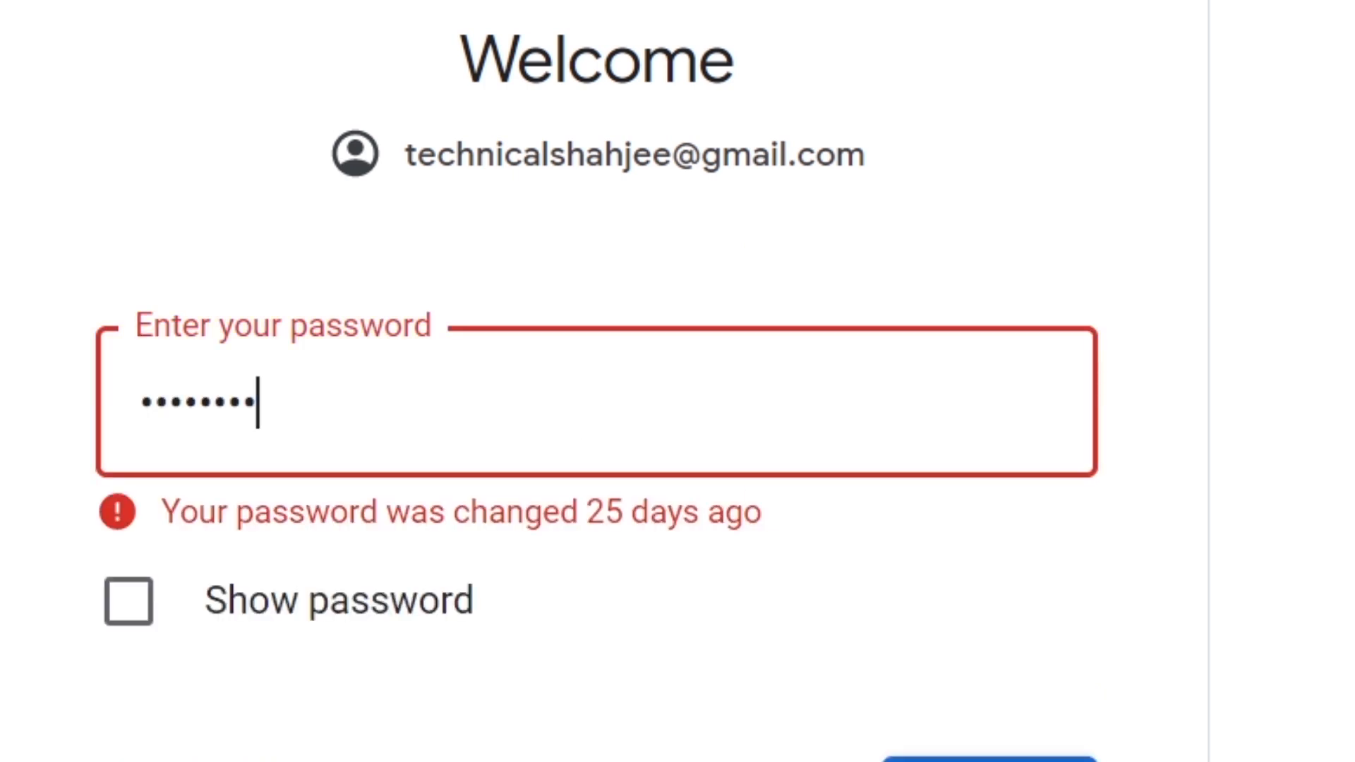
key(Return)
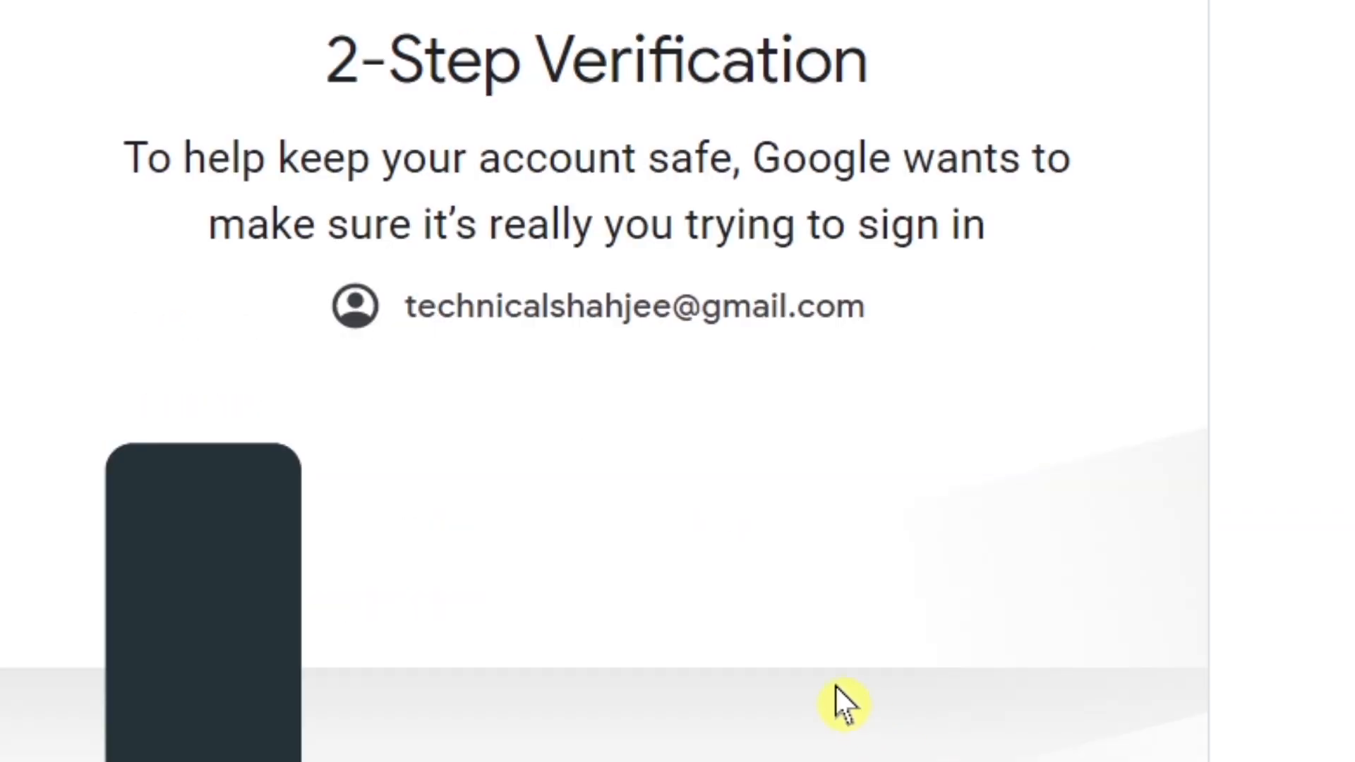
scroll(801, 620, down, 6)
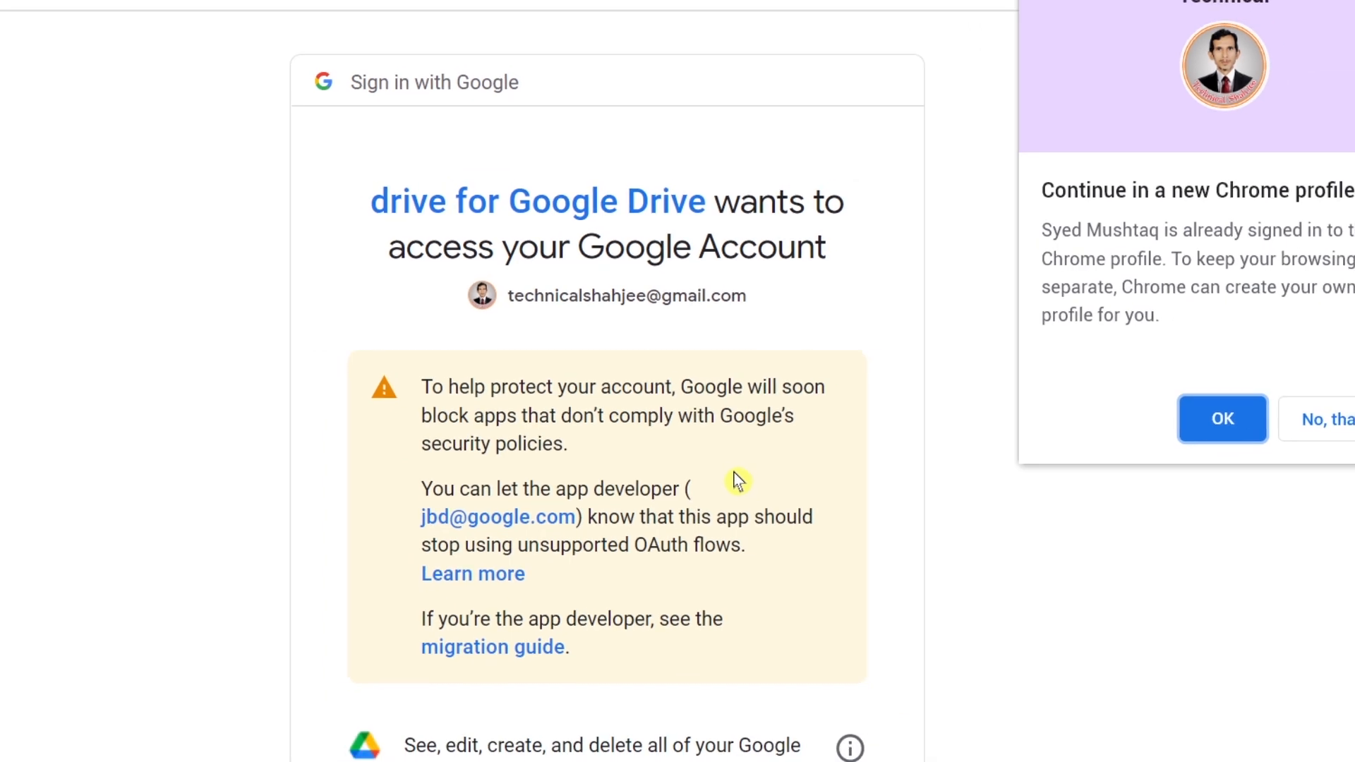
Step: Decline the new Chrome profile and allow drive for Google Drive to access the Google Account
click(1337, 422)
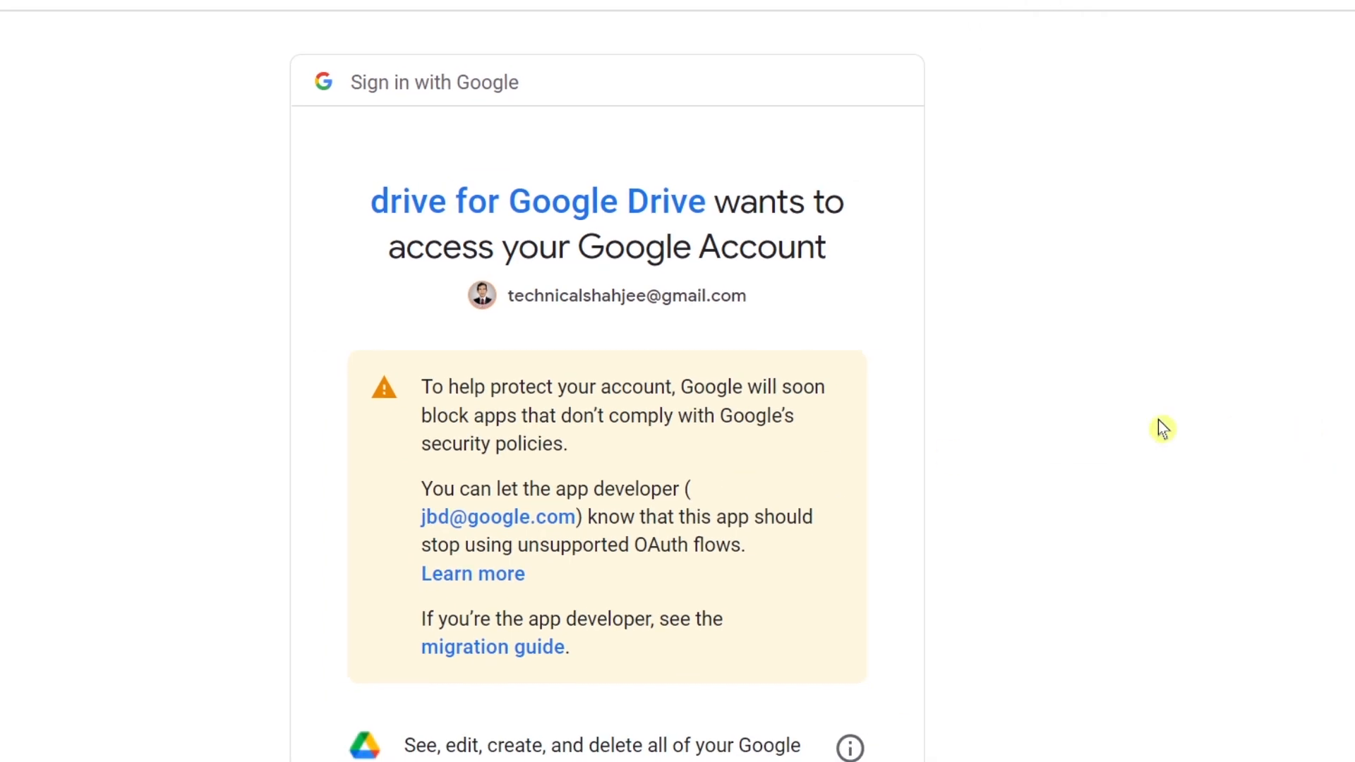
scroll(1078, 431, down, 6)
scroll(1078, 431, down, 2)
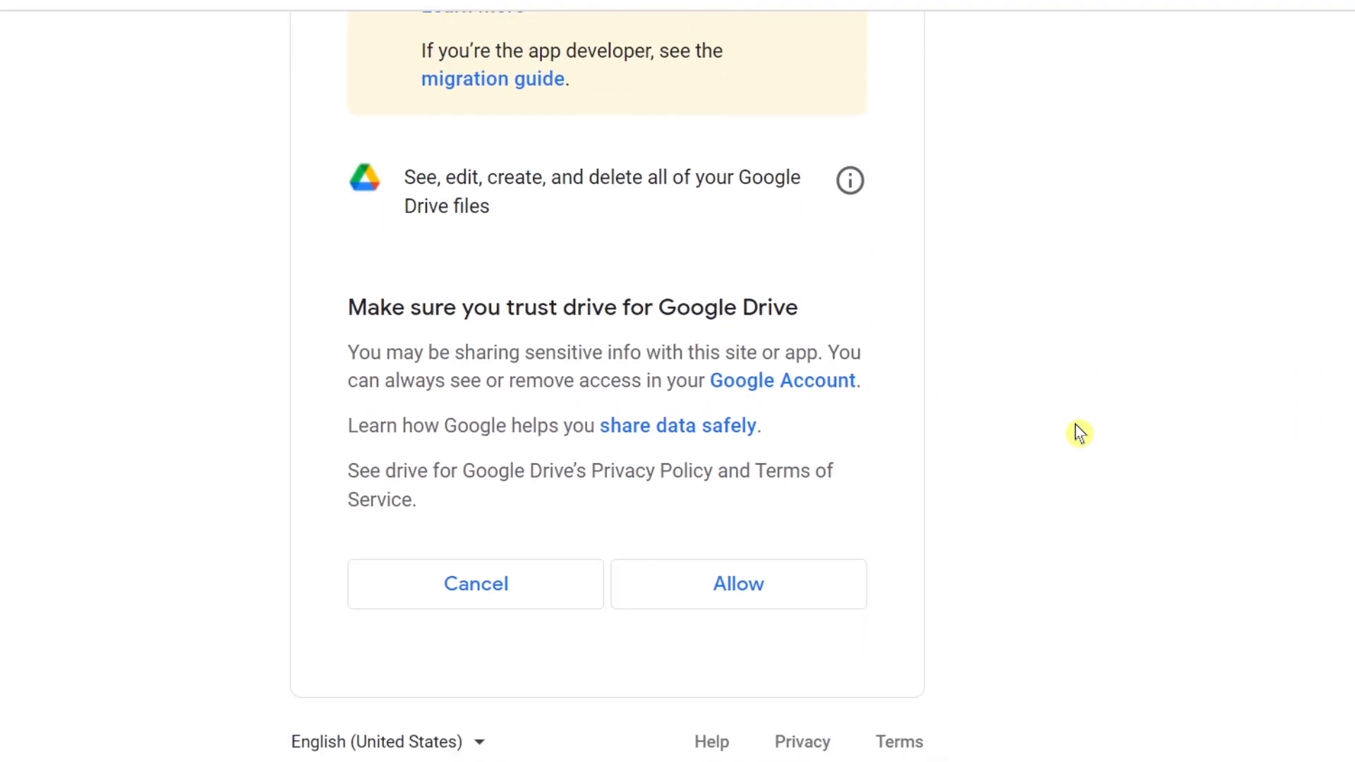
click(776, 591)
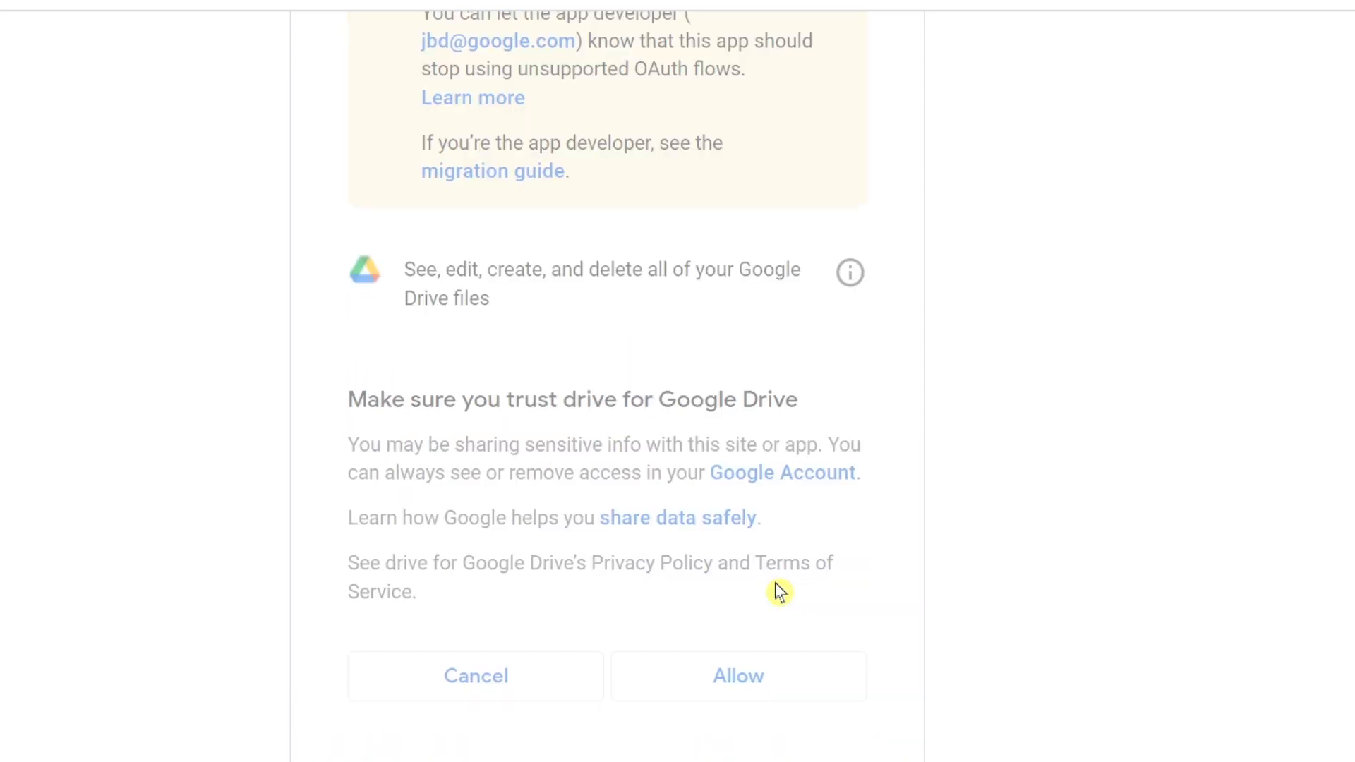
Step: Copy the generated authorization code and return to the Google Drive Setup page
scroll(1155, 458, down, 3)
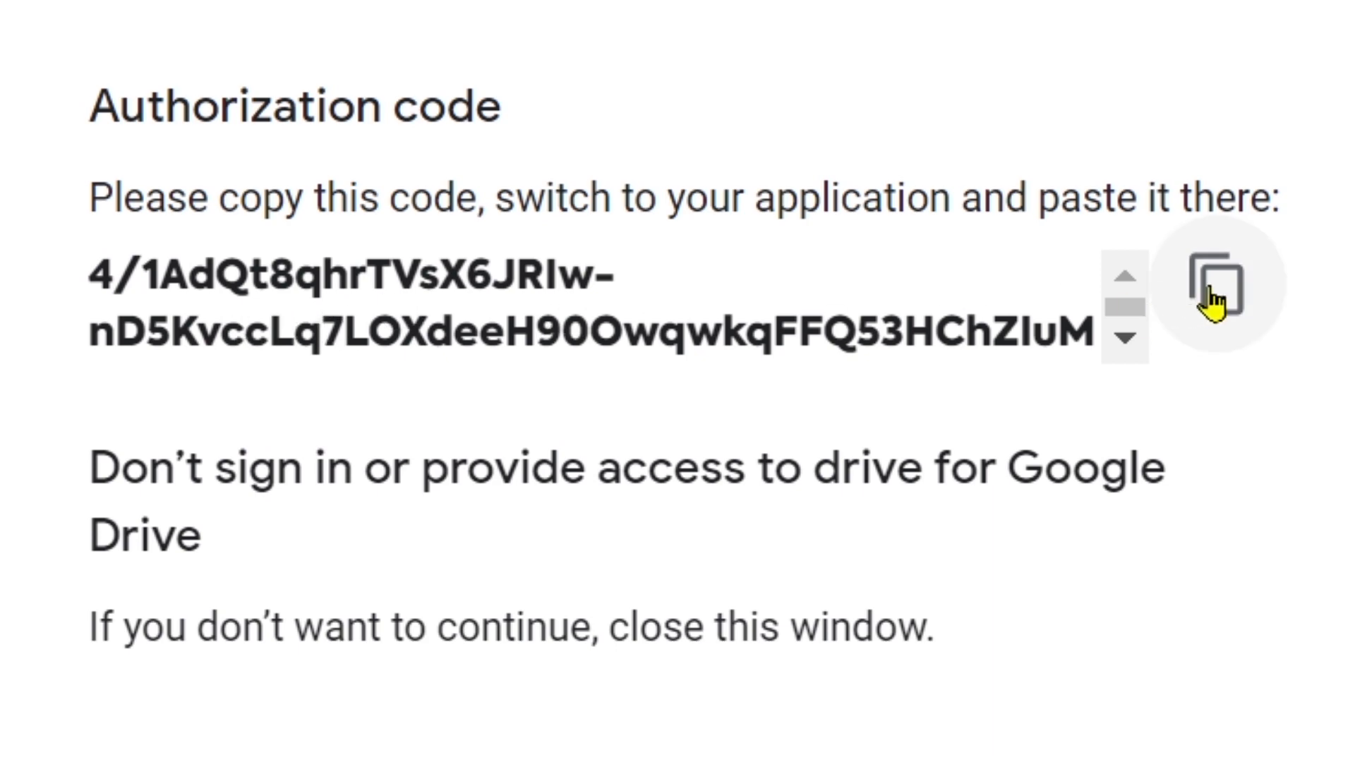
click(1213, 300)
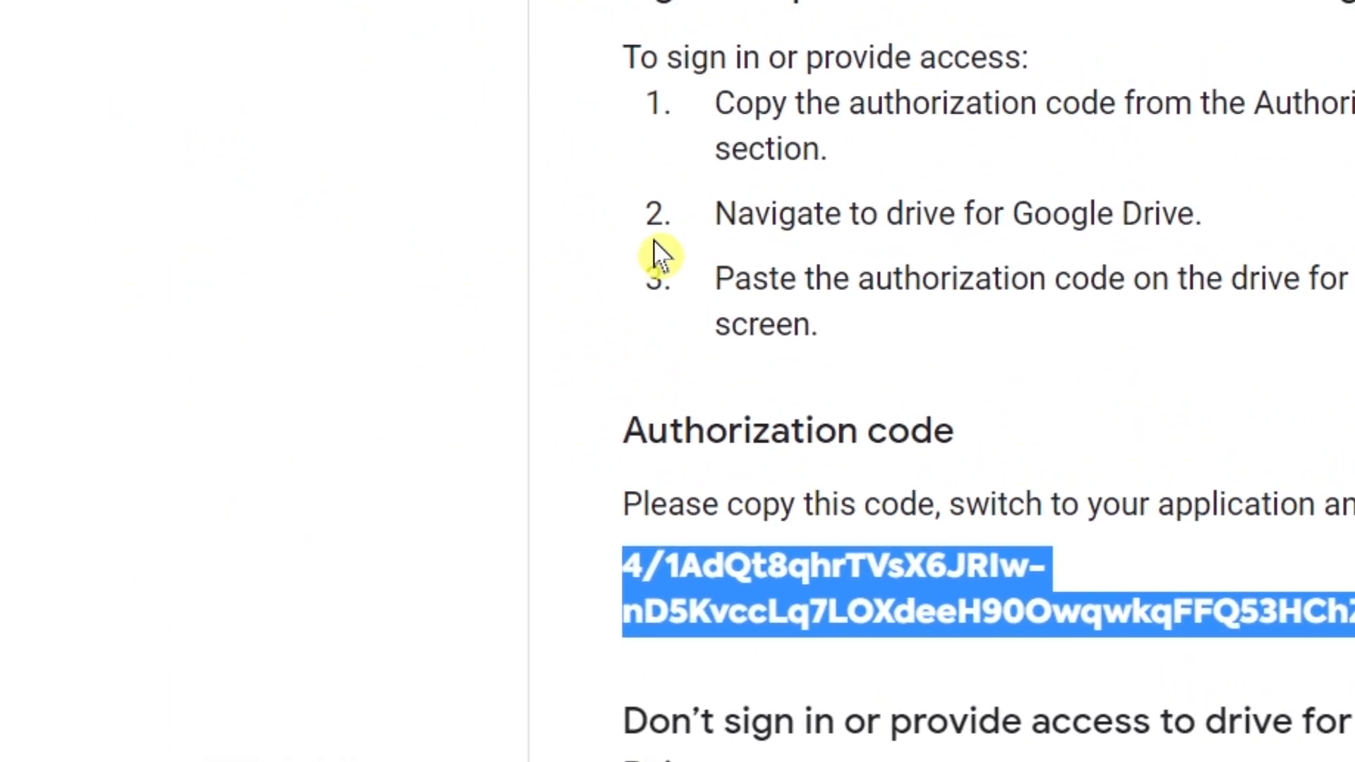
click(282, 33)
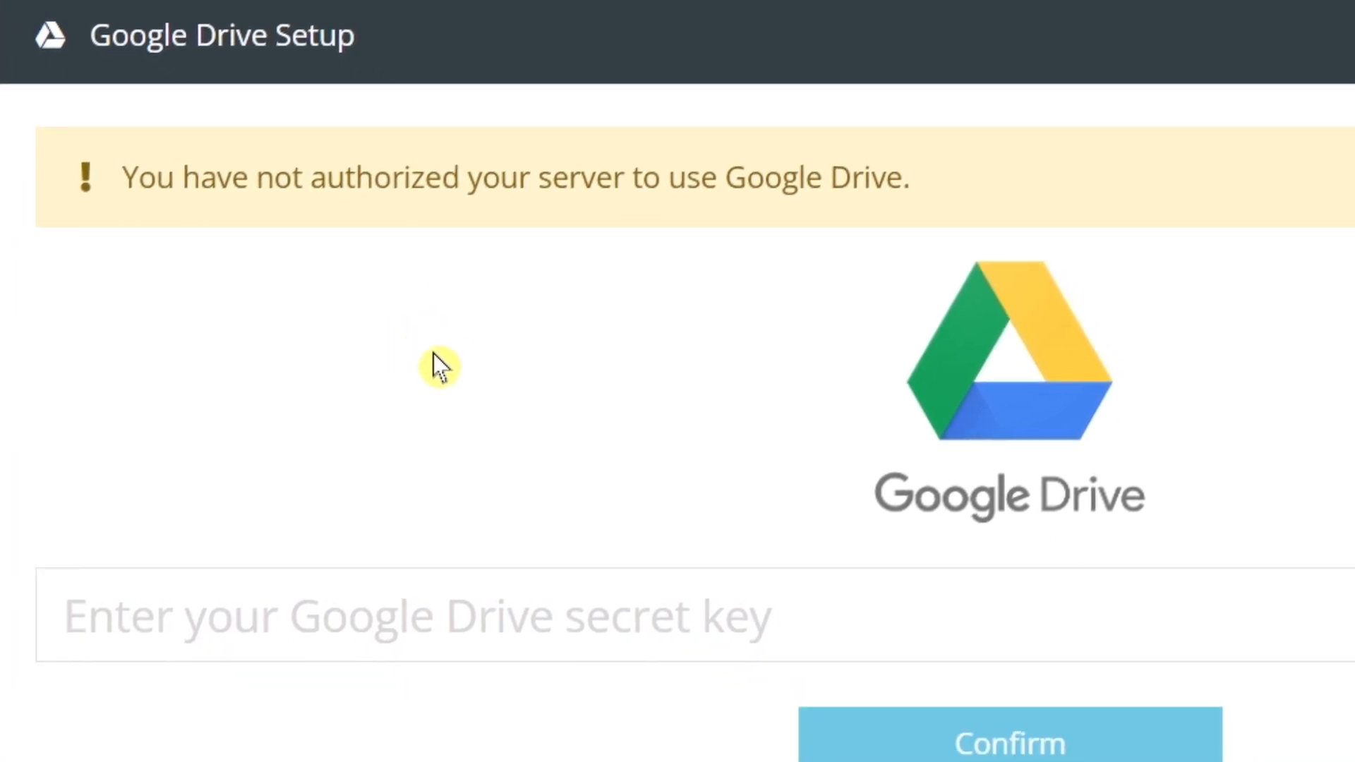
Step: Paste the authorization code as the Google Drive secret key and confirm the authorization
click(479, 616)
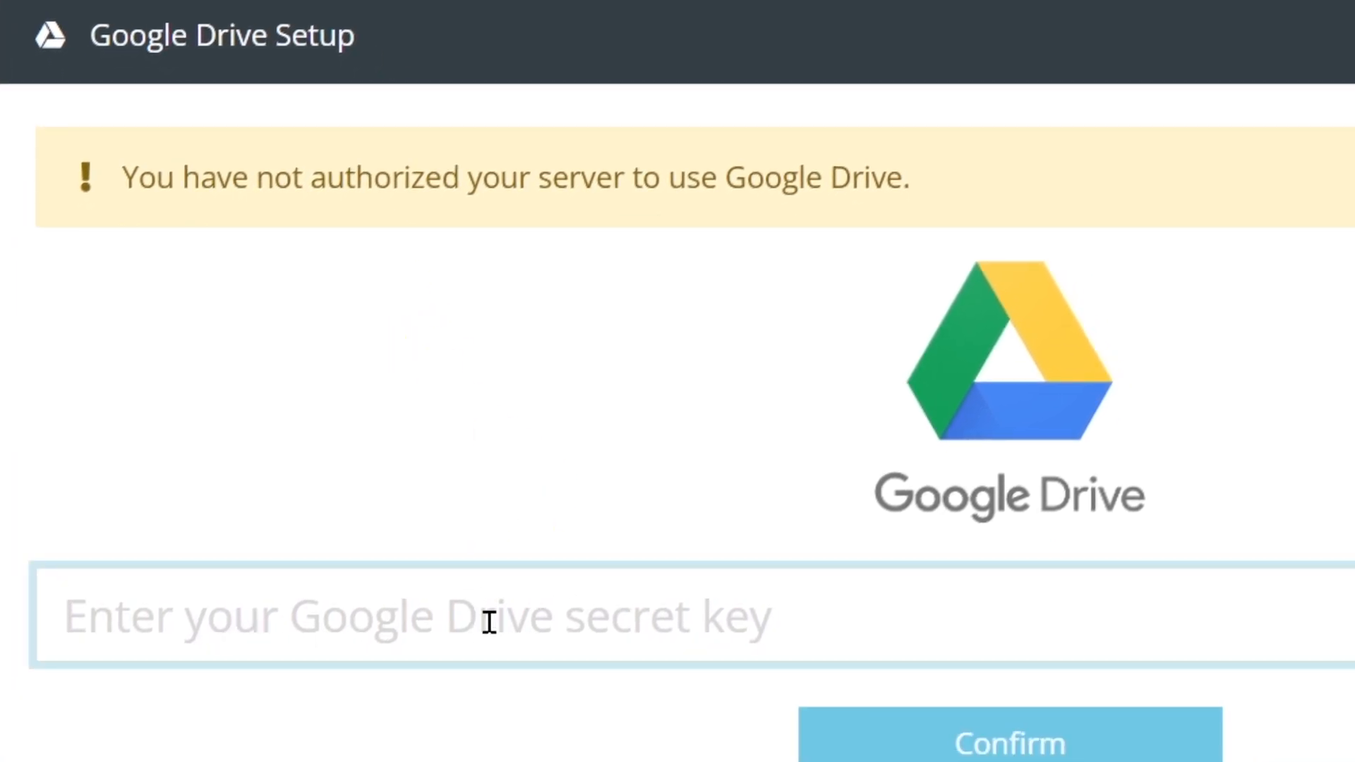
right_click(490, 623)
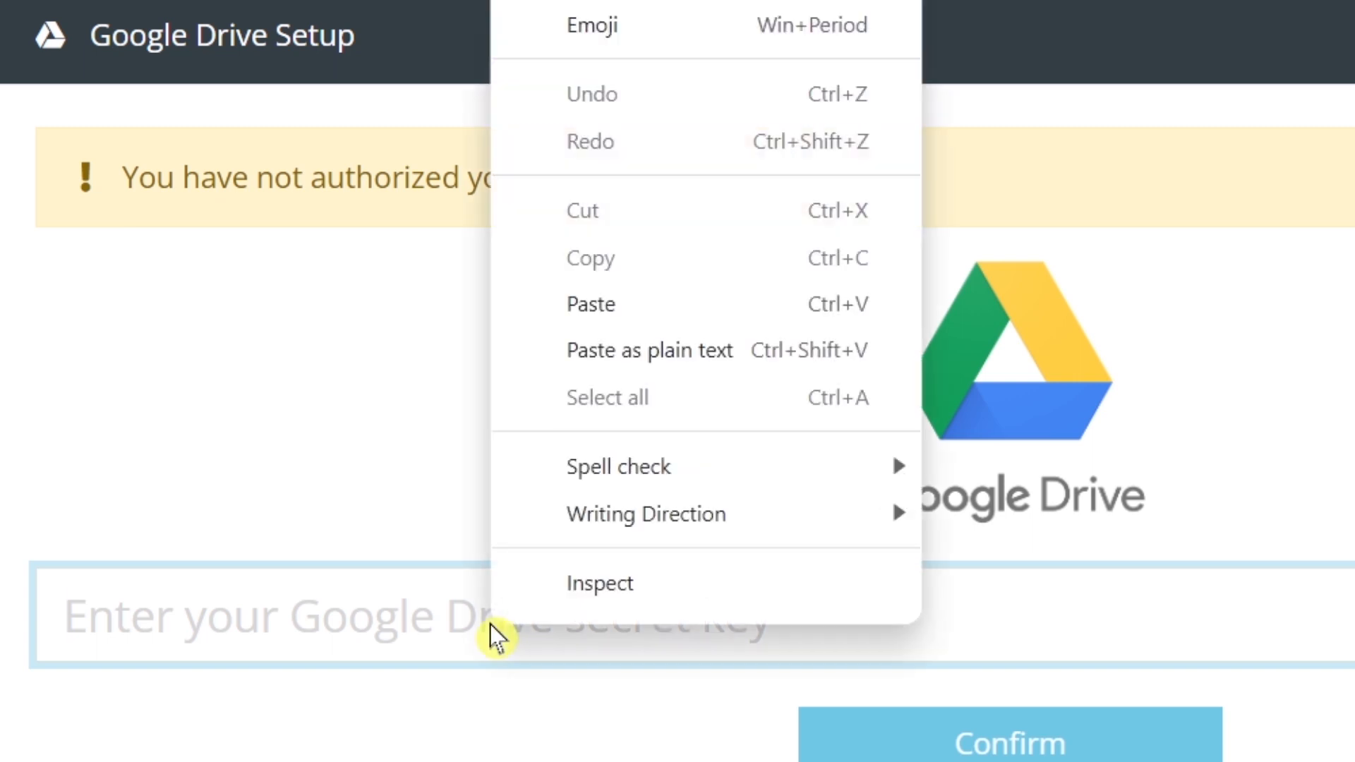
click(591, 322)
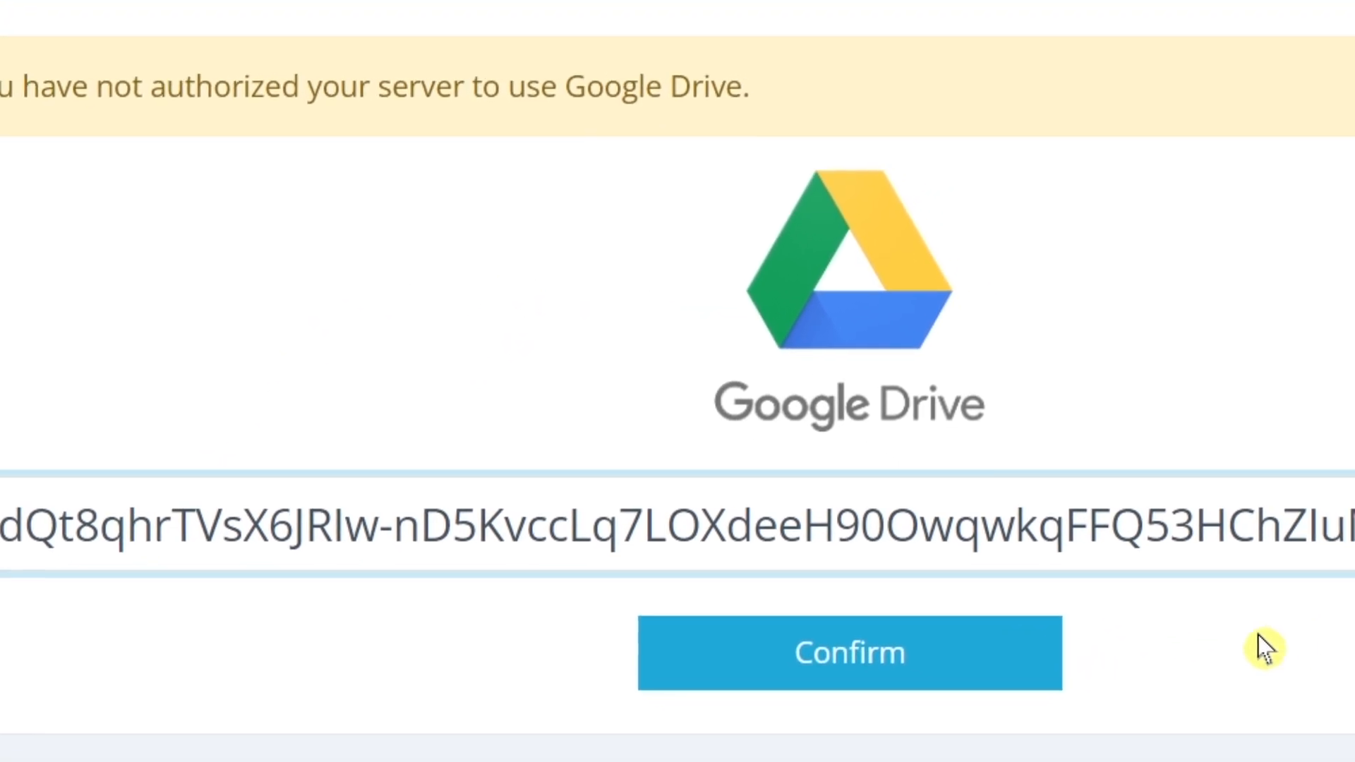
click(771, 621)
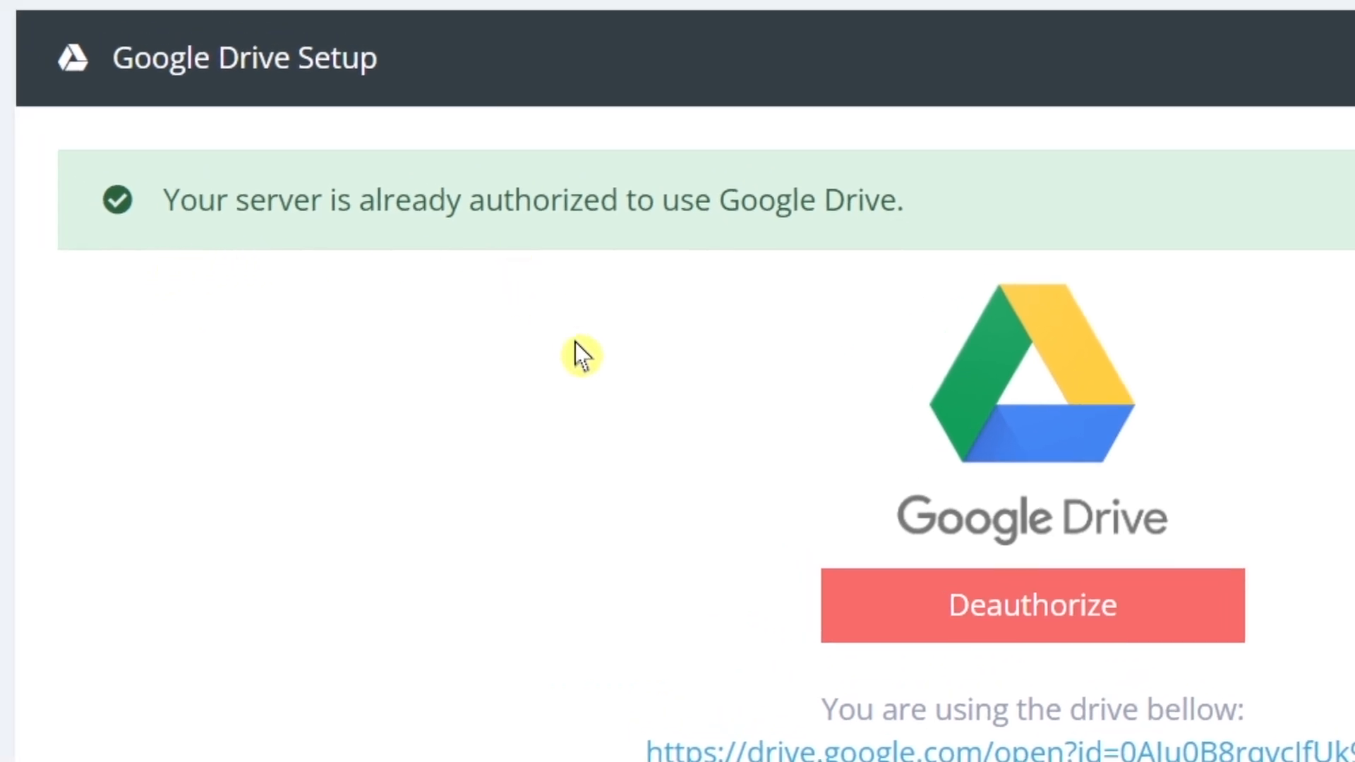
Step: Check the server's Google Drive authorization and return to the backup settings page to review them
scroll(1274, 418, down, 1)
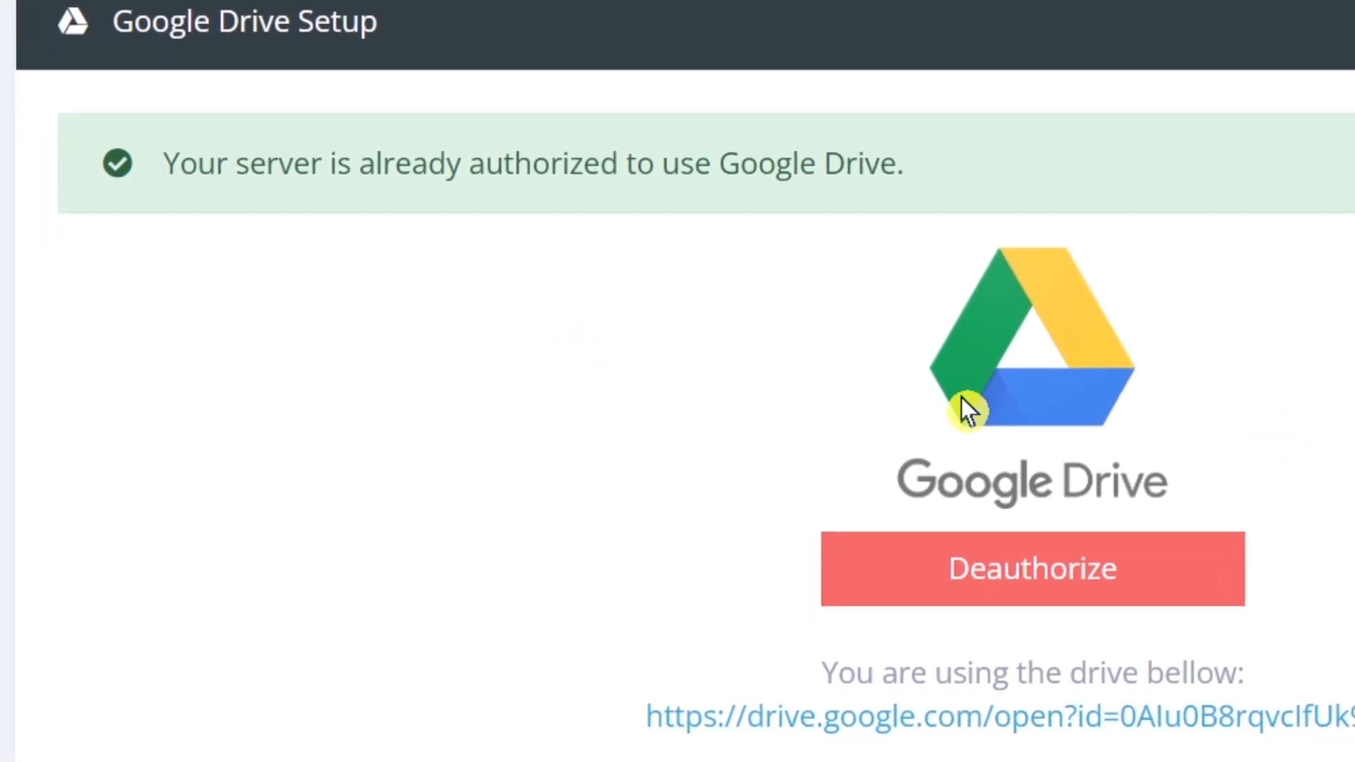
scroll(442, 436, up, 1)
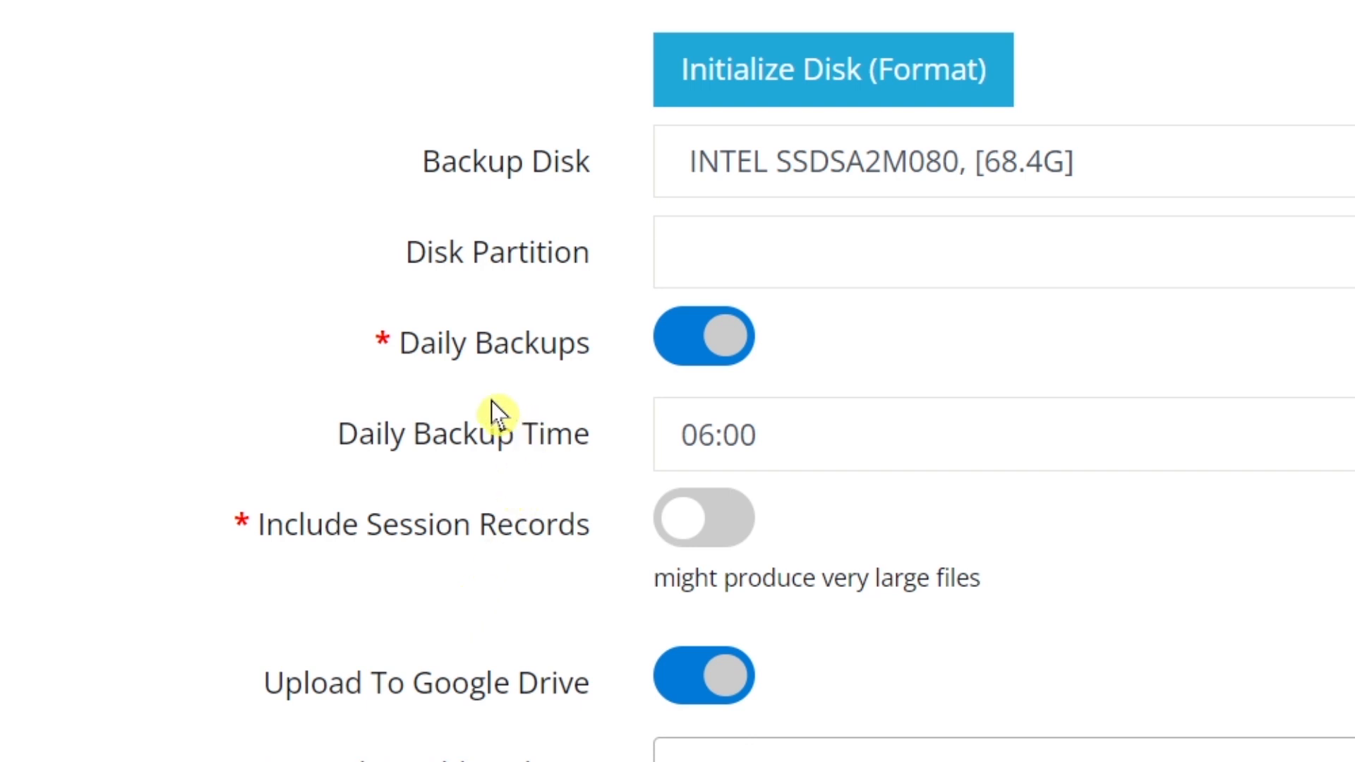
scroll(492, 403, up, 3)
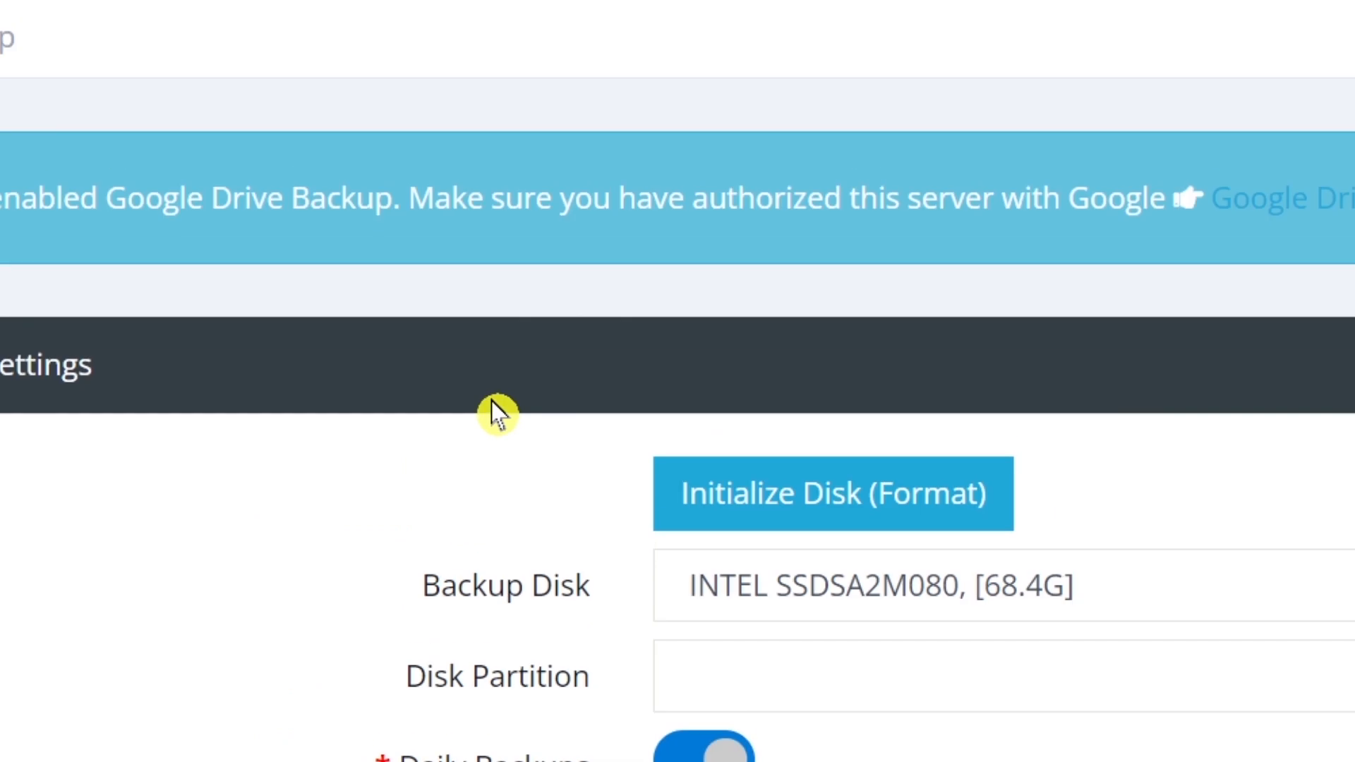